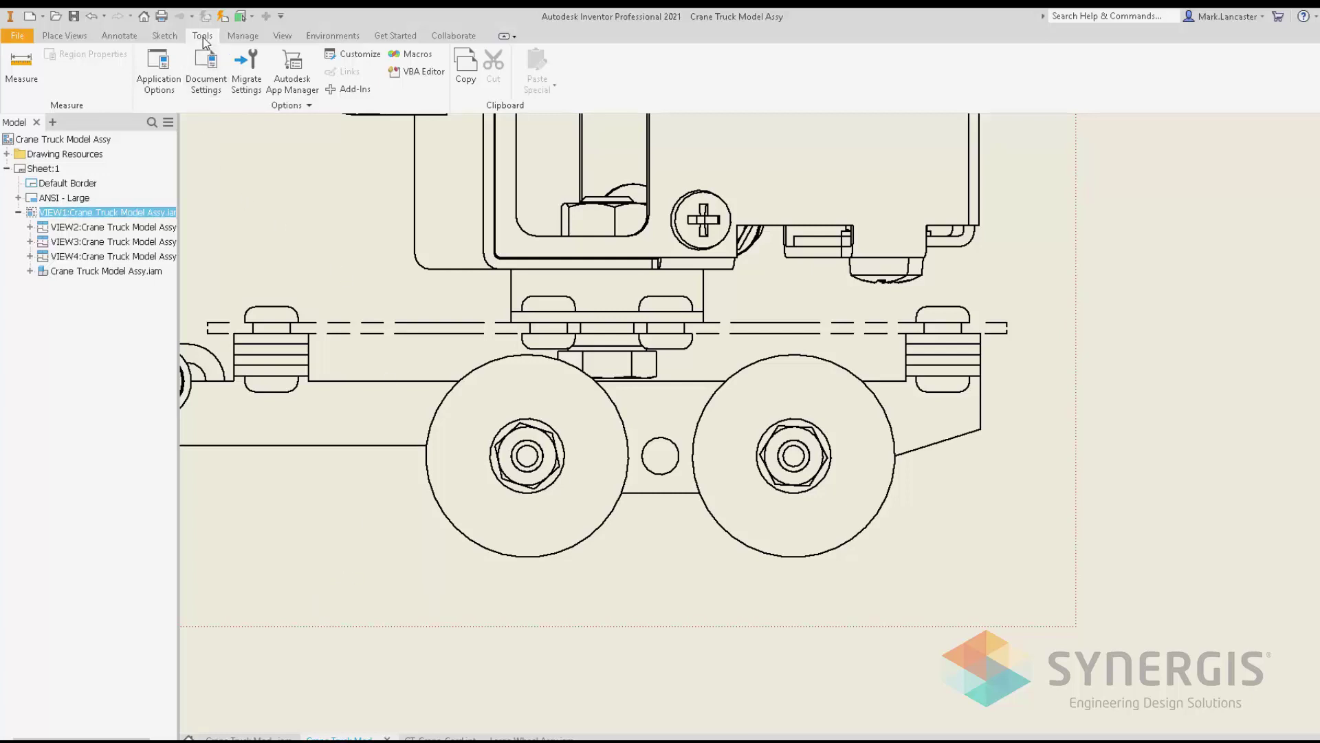
Step: Measure the left wheel edge (0.748 in diameter) and its 0.984 in distance to the right wheel
click(21, 65)
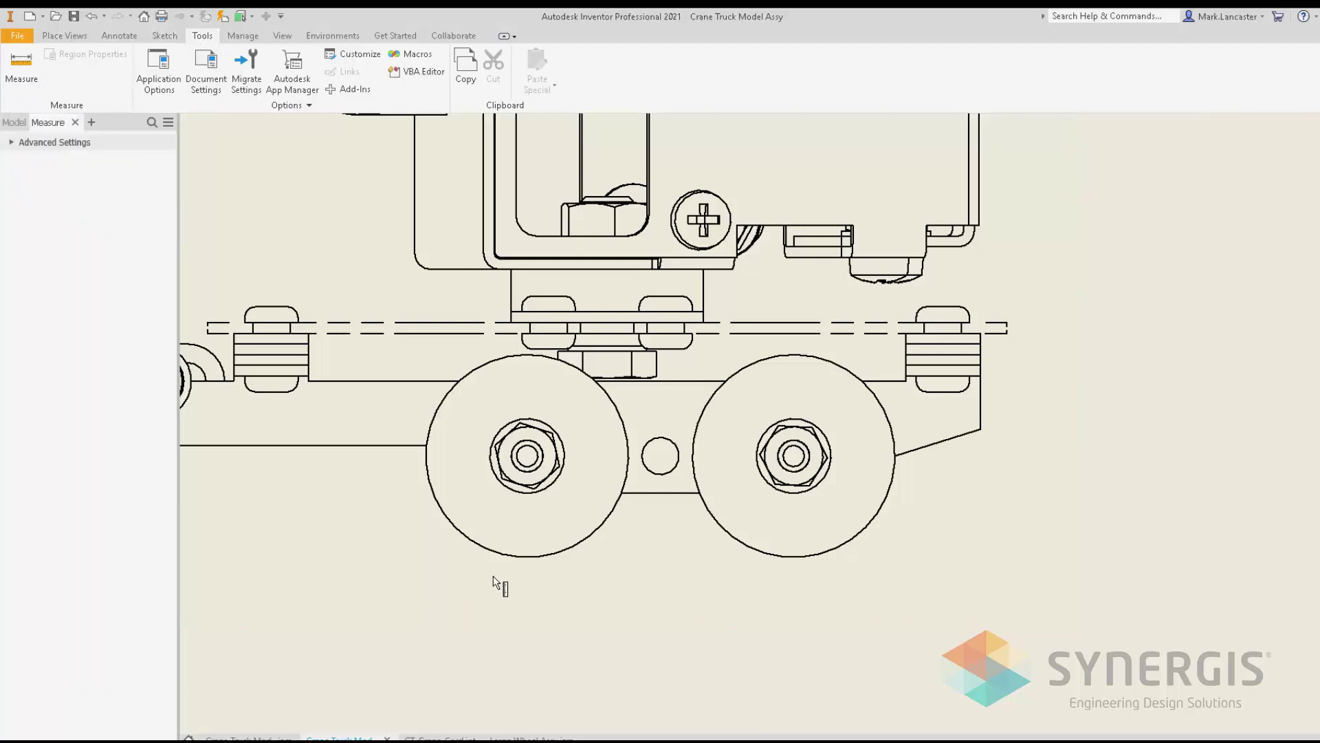
click(535, 557)
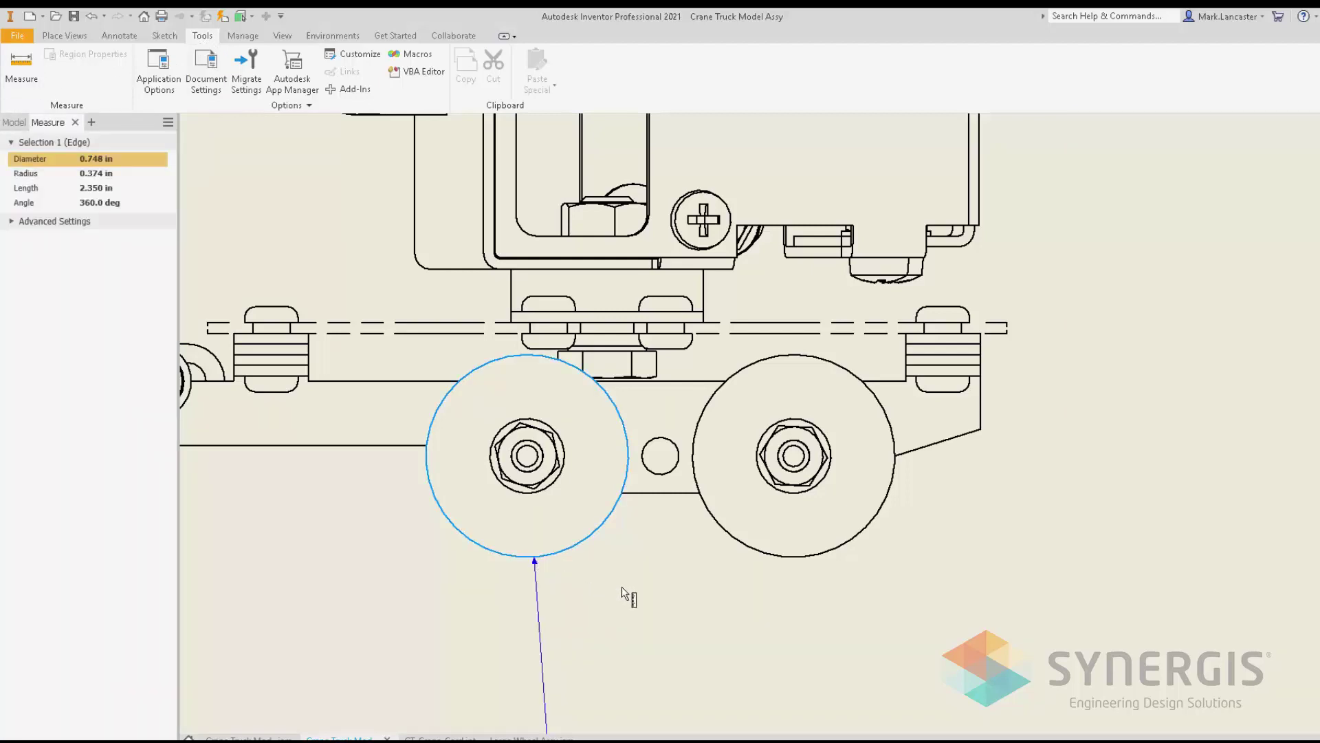
click(781, 558)
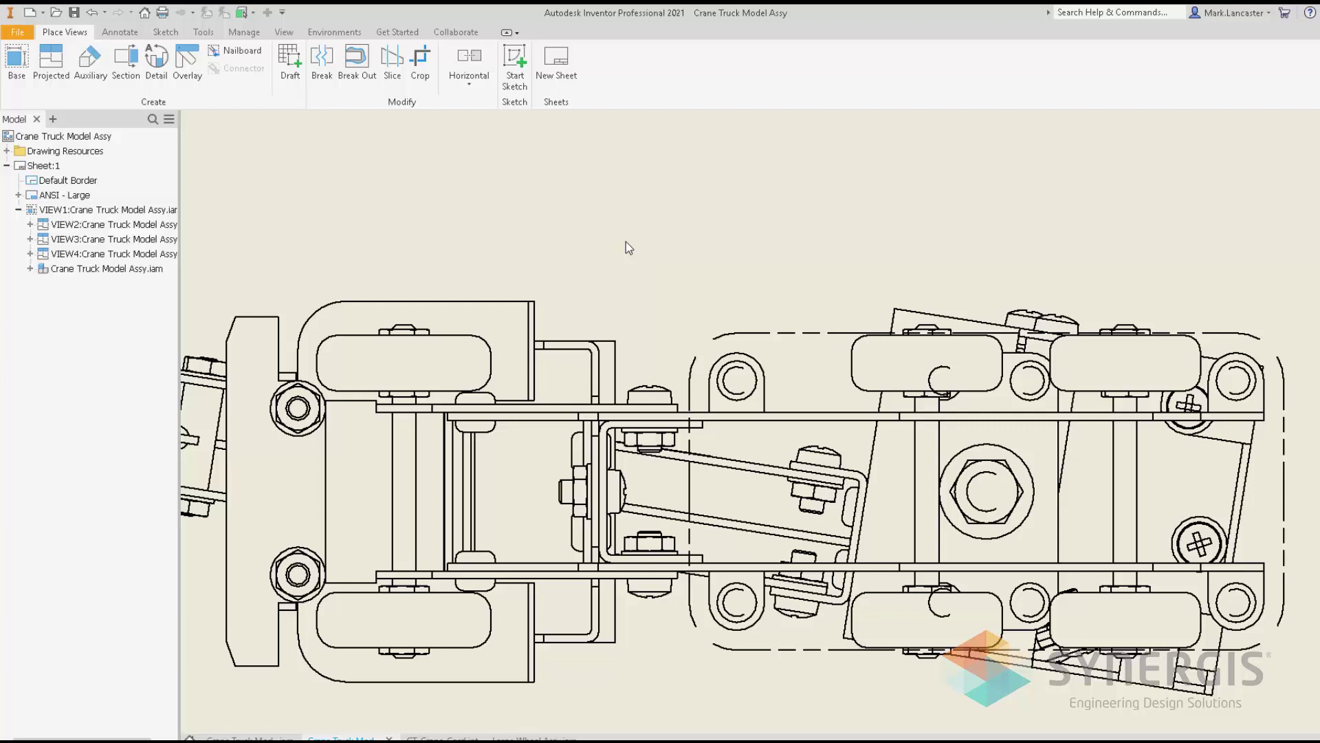
Step: Start a dimension between the pin's two vertical lines in the top view
click(121, 33)
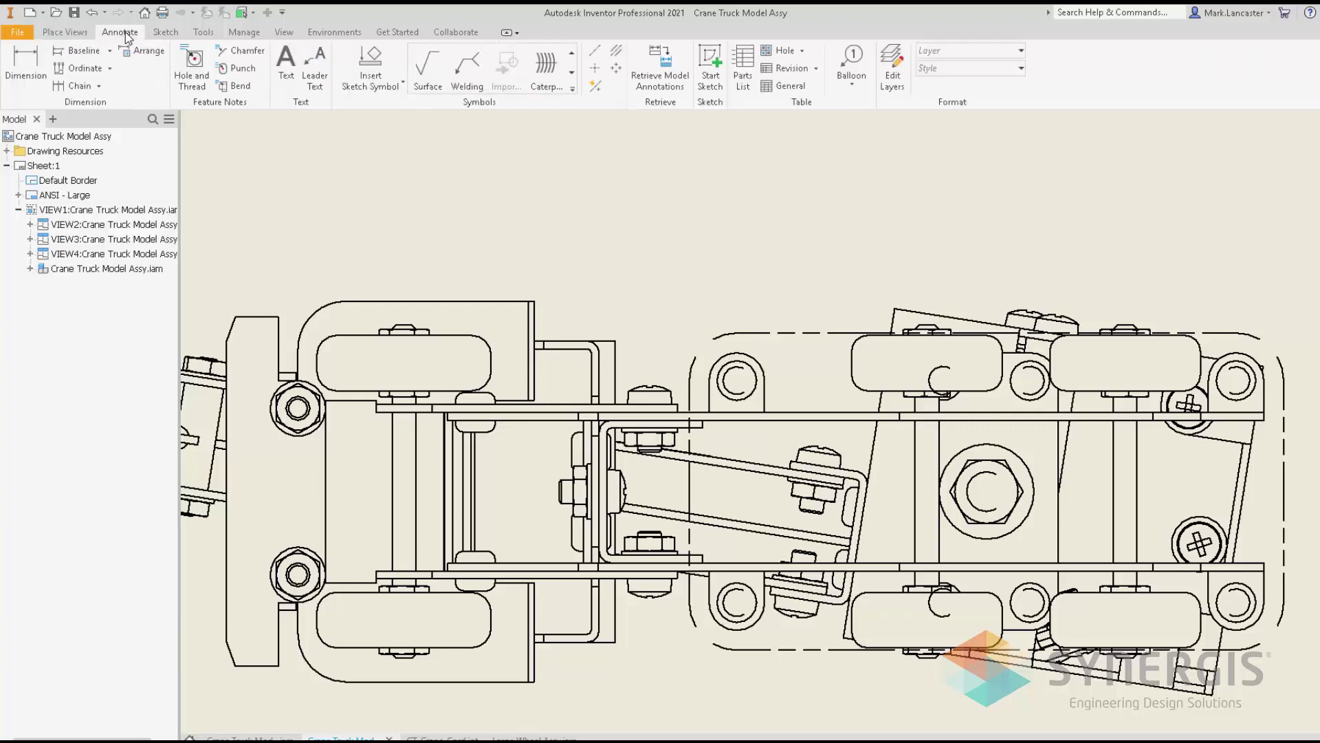
click(23, 68)
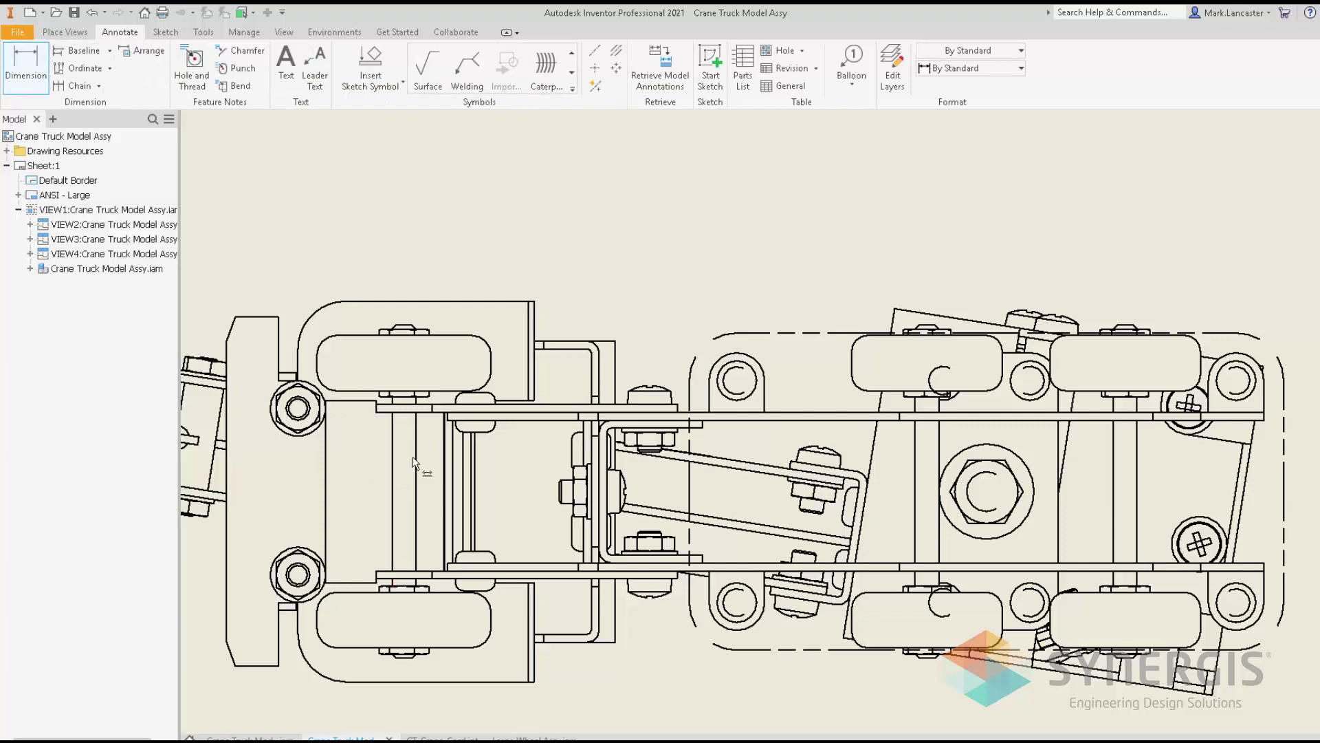
click(393, 454)
click(416, 456)
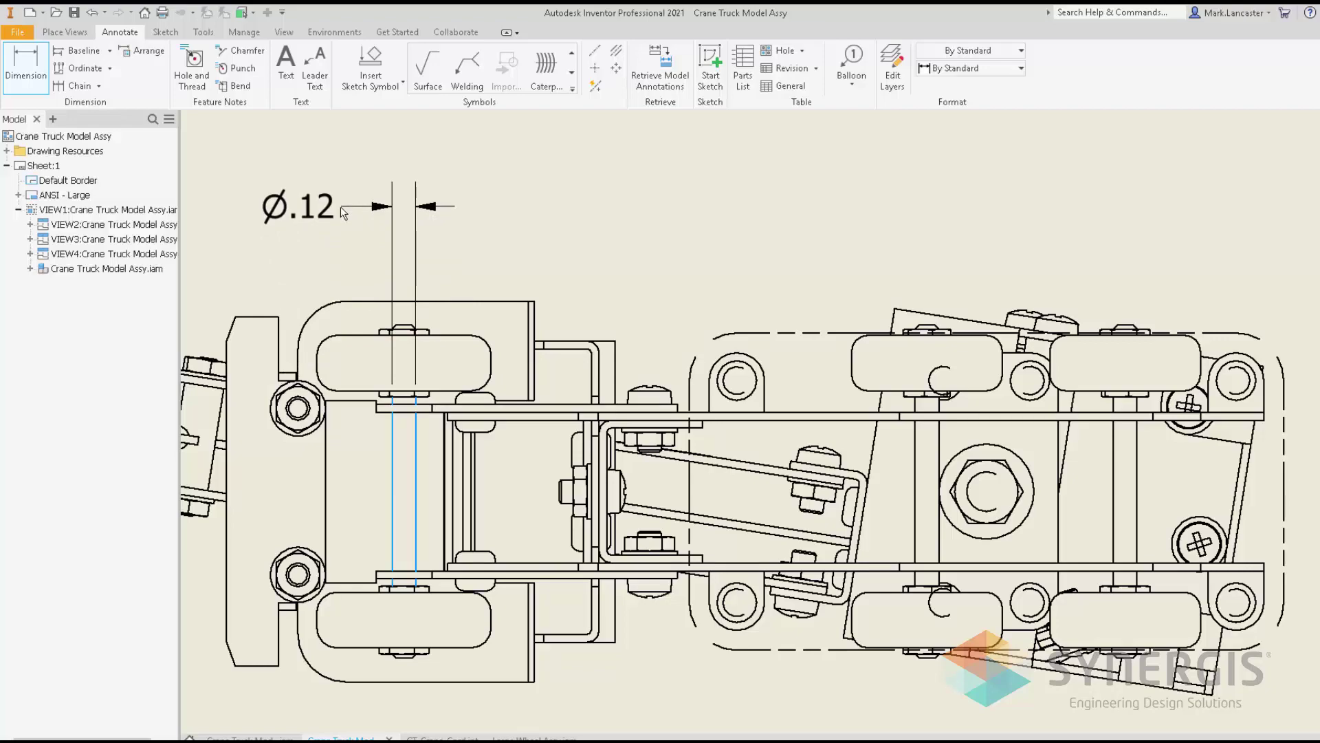
Step: Switch the pin dimension type to Parallel, then back to Parallel Diameter
right_click(341, 203)
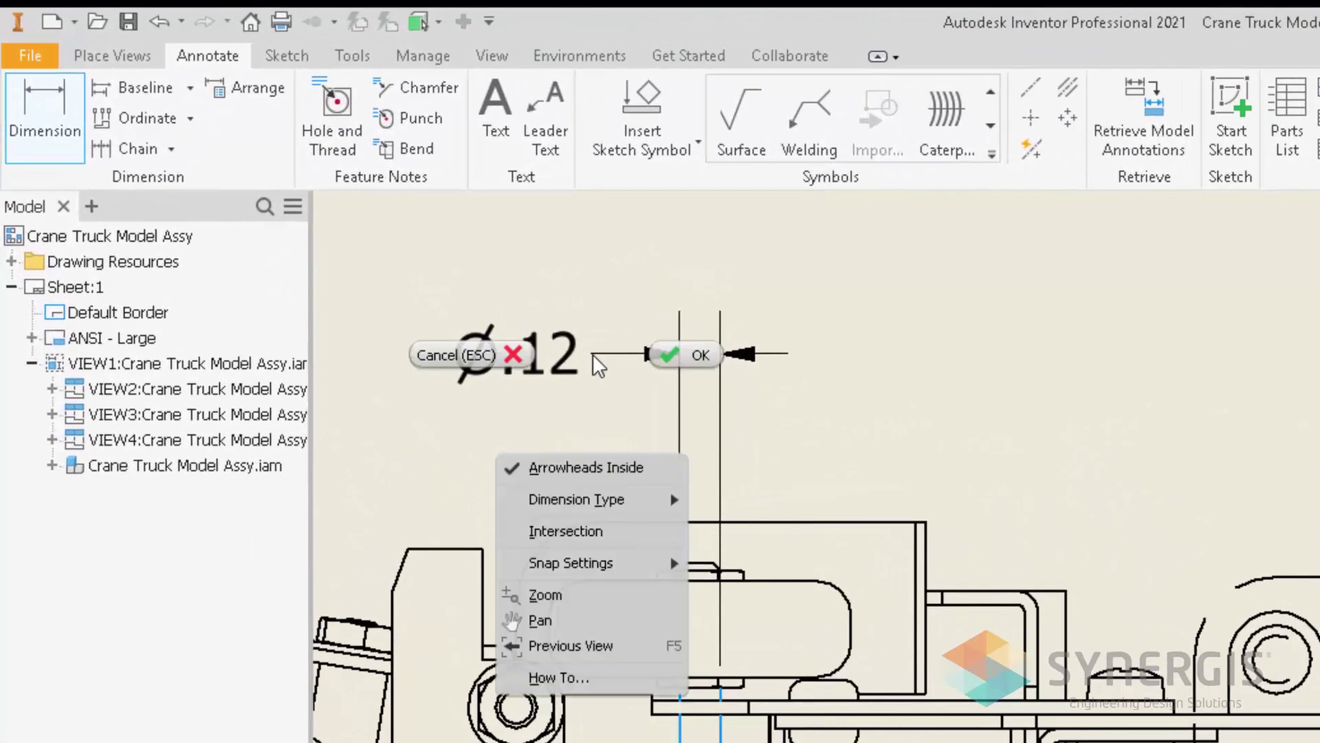
mouse_move(617, 504)
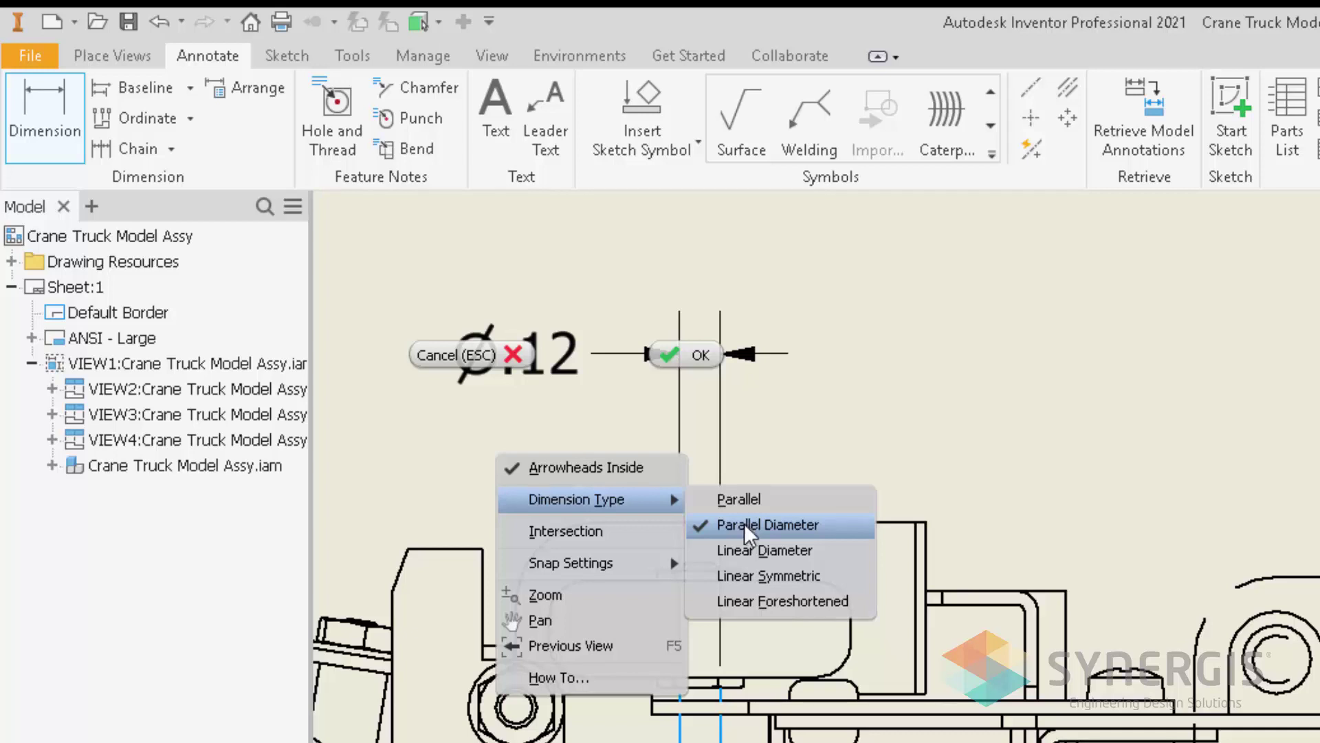
click(742, 500)
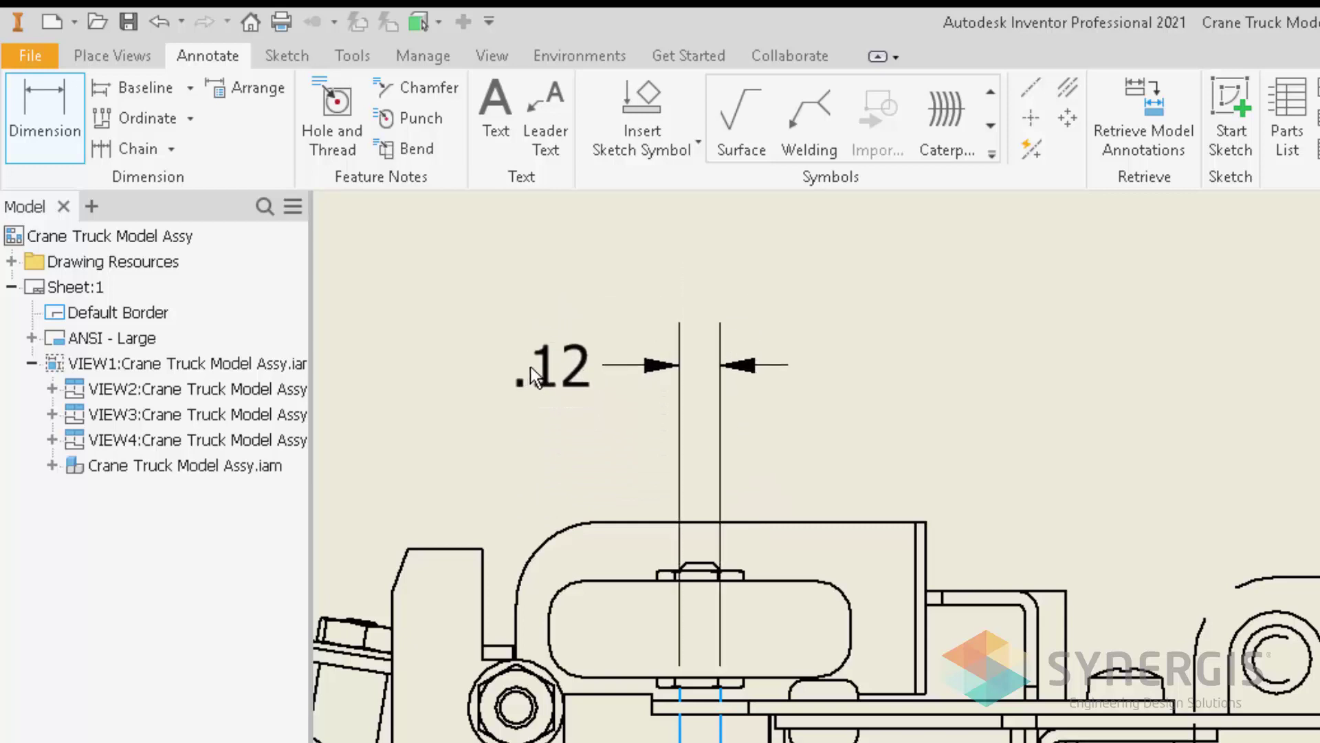
right_click(537, 349)
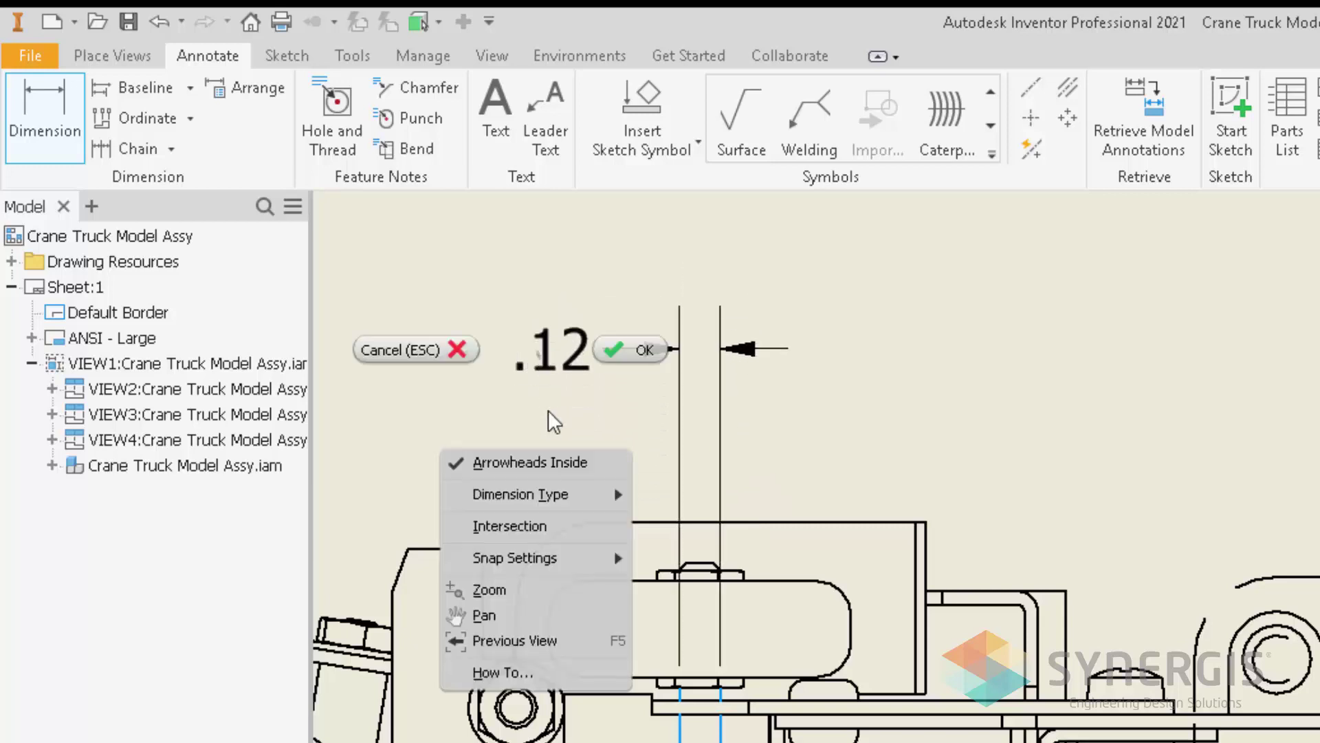
mouse_move(561, 488)
click(724, 524)
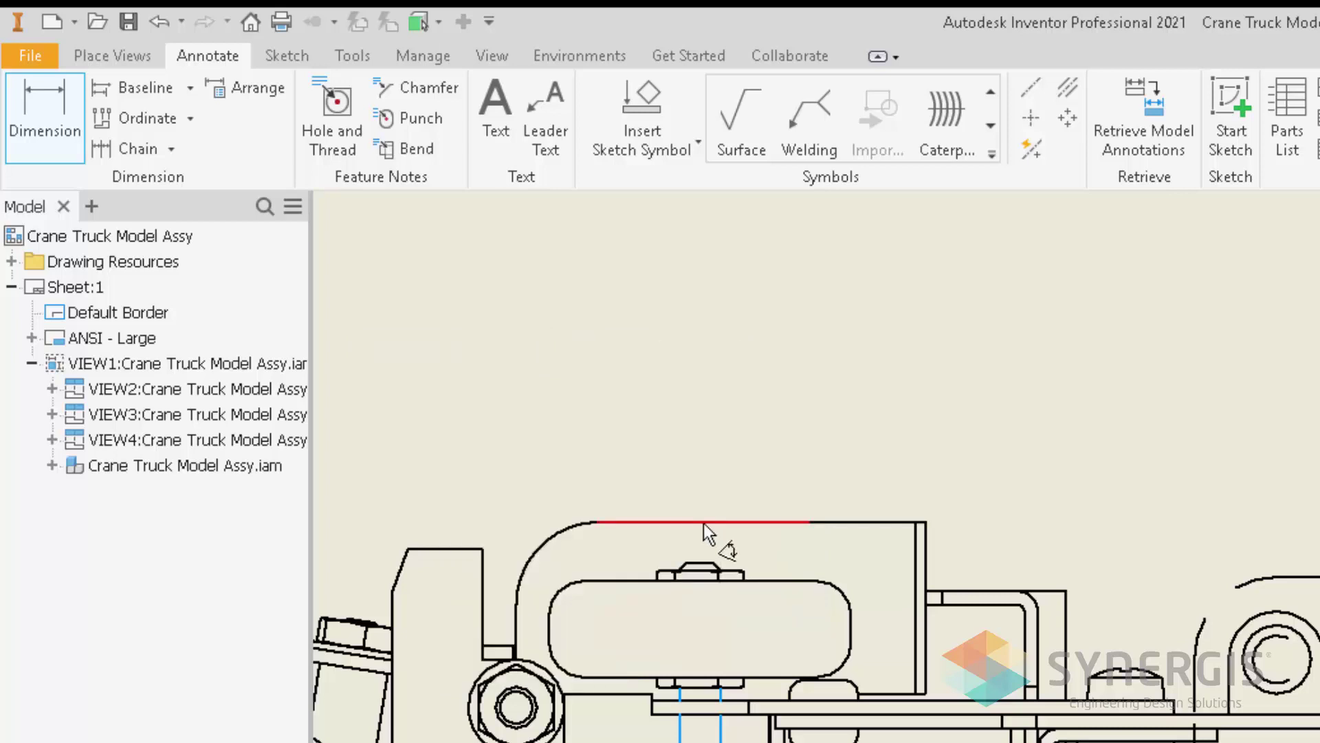
click(596, 365)
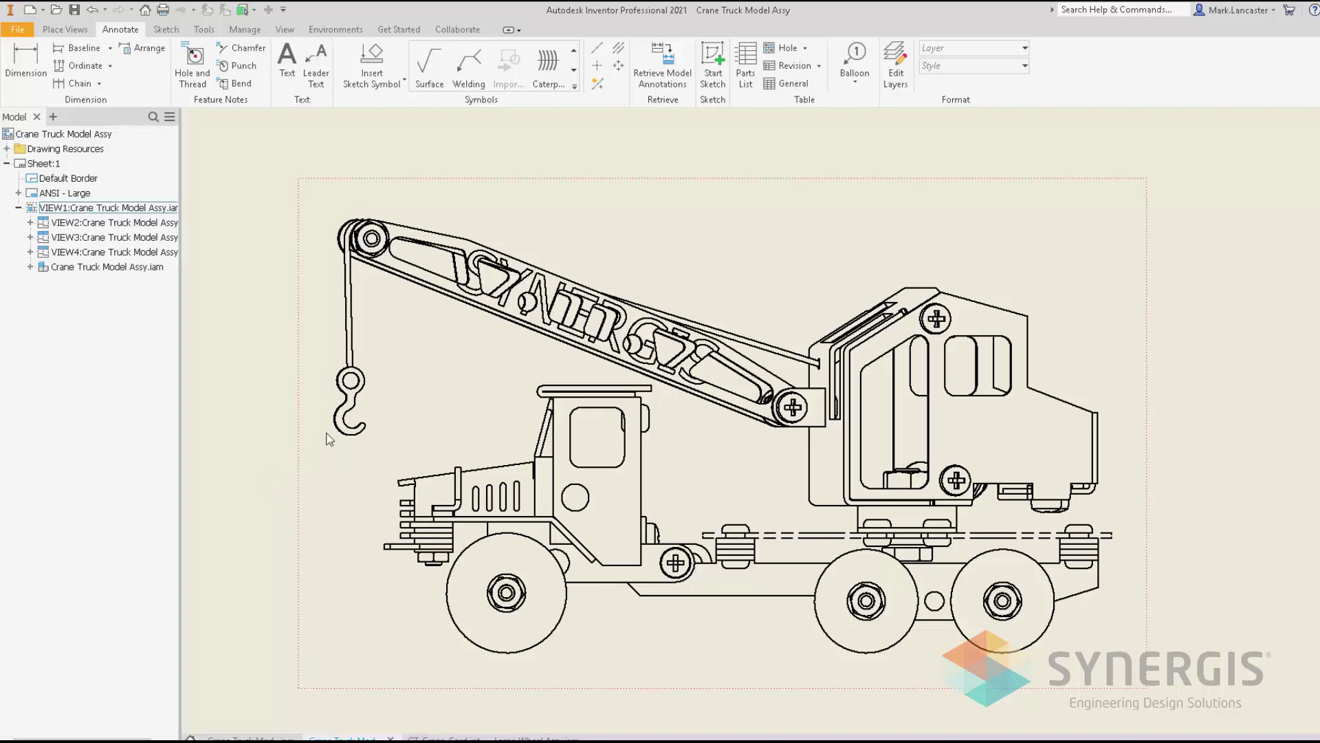
click(28, 63)
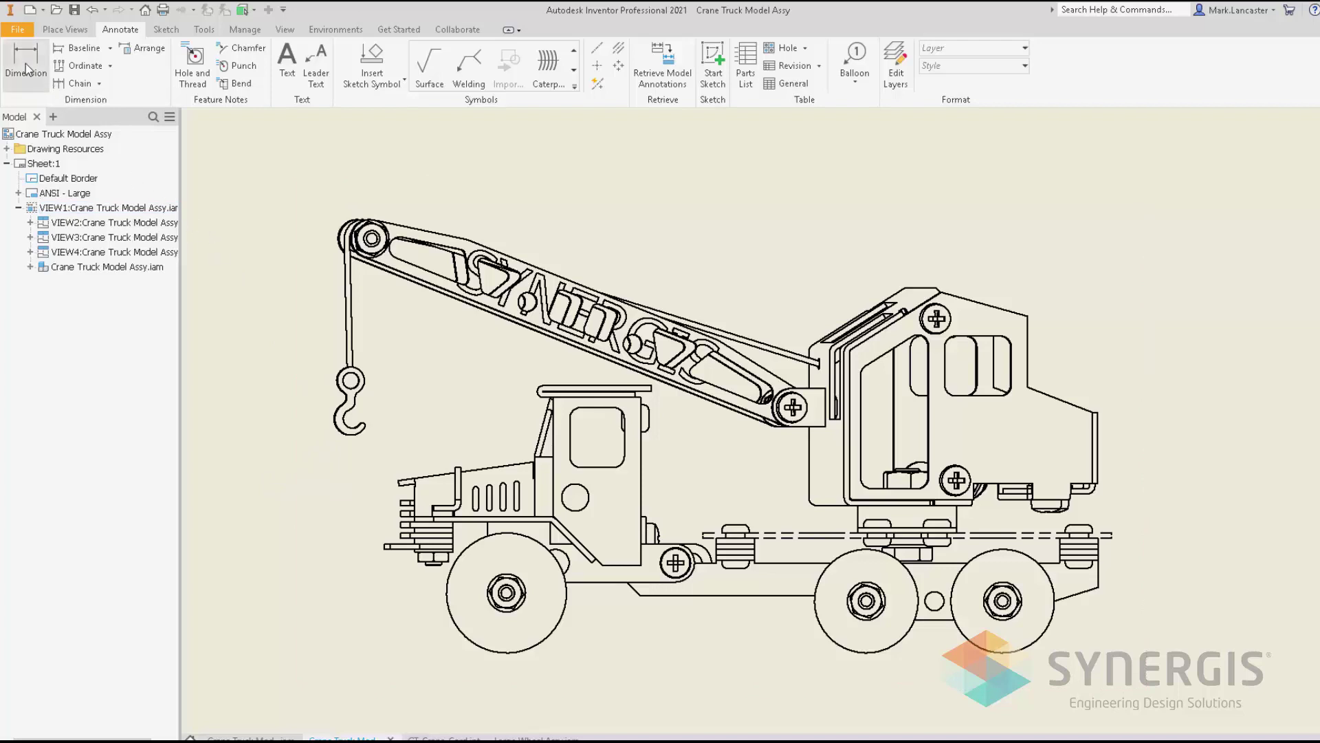
click(450, 297)
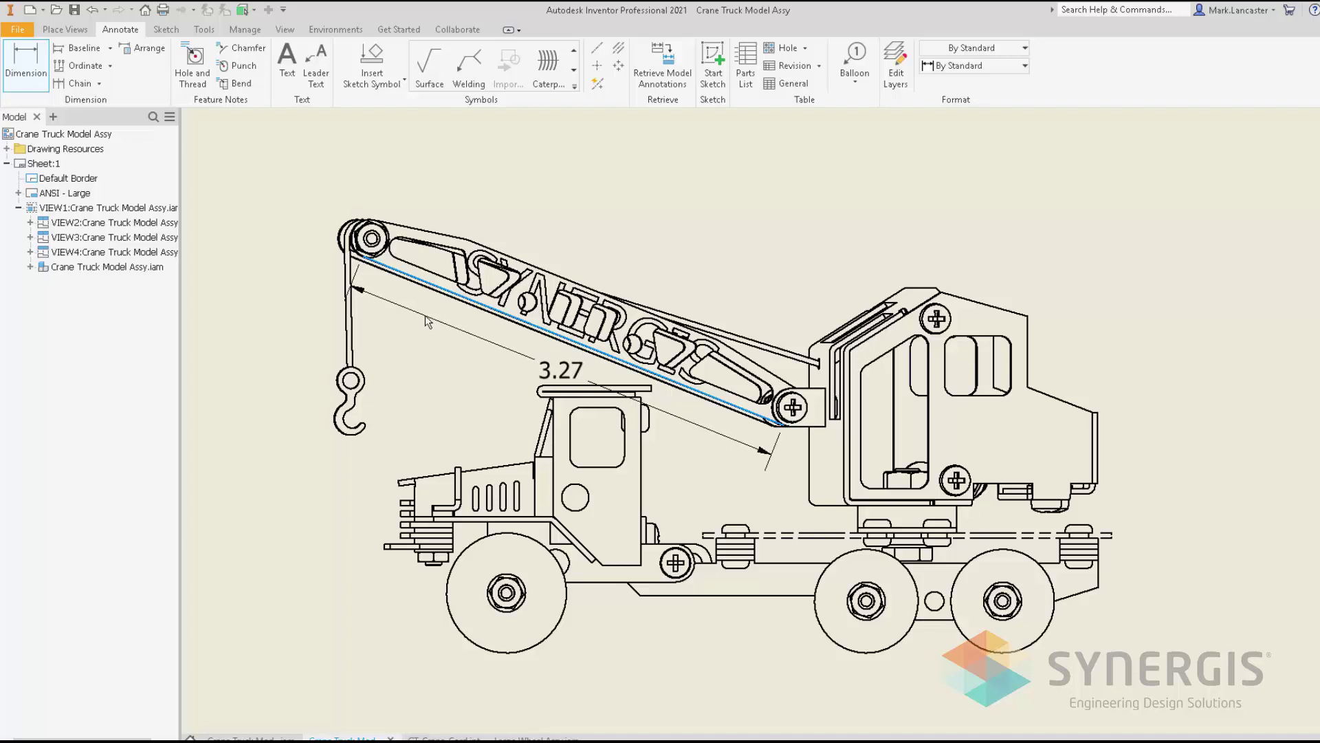
right_click(428, 322)
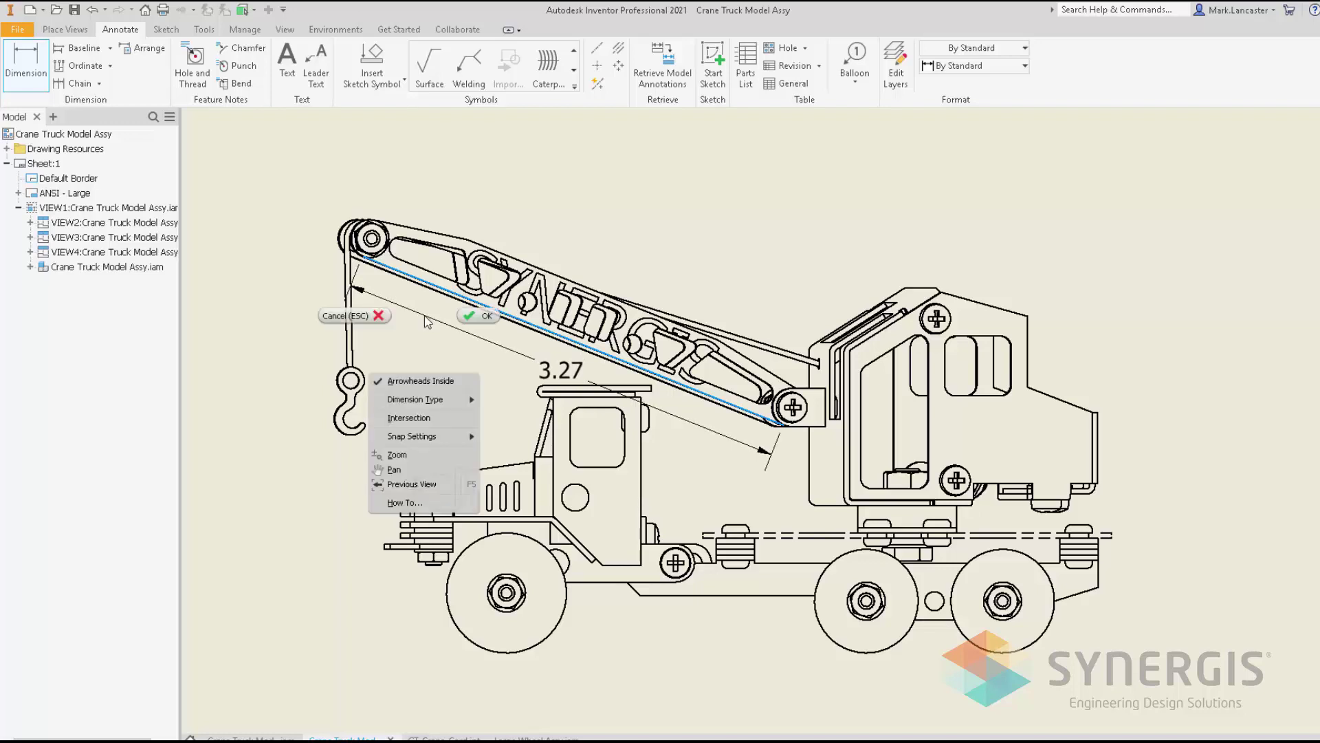
mouse_move(435, 400)
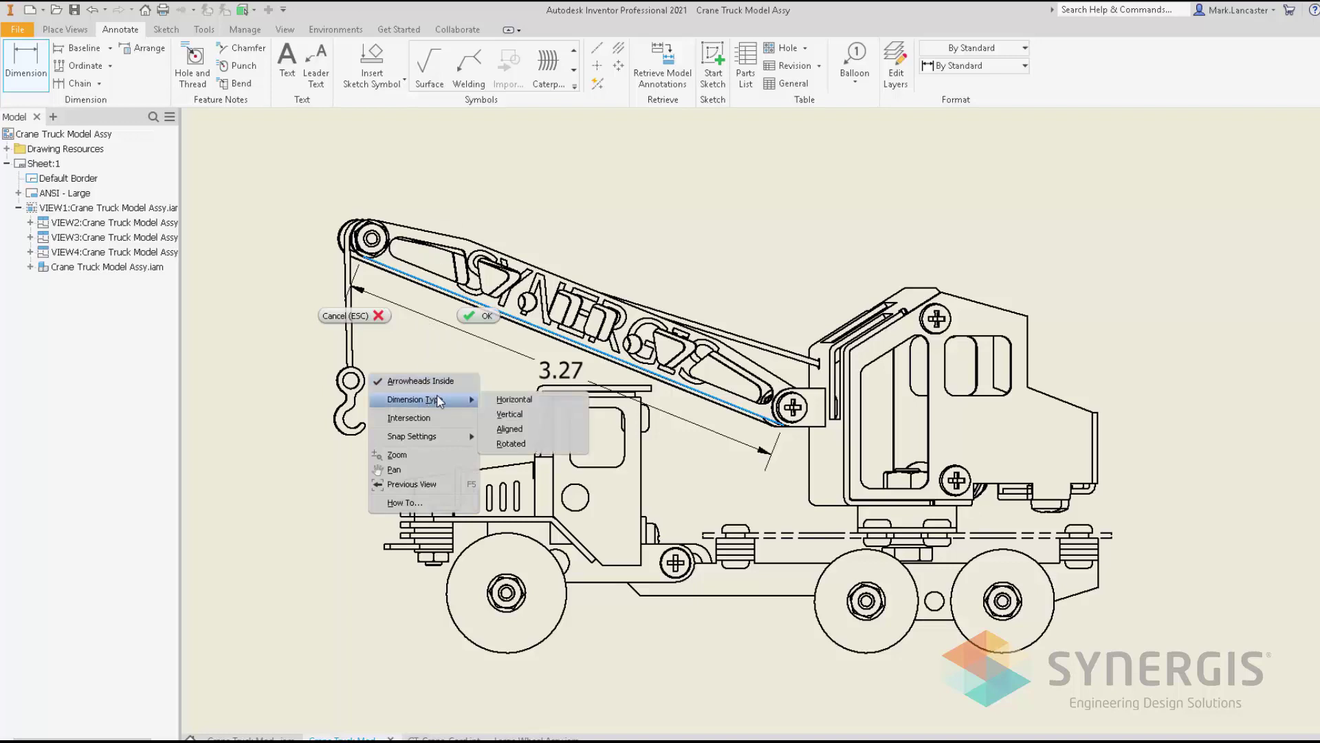
click(516, 443)
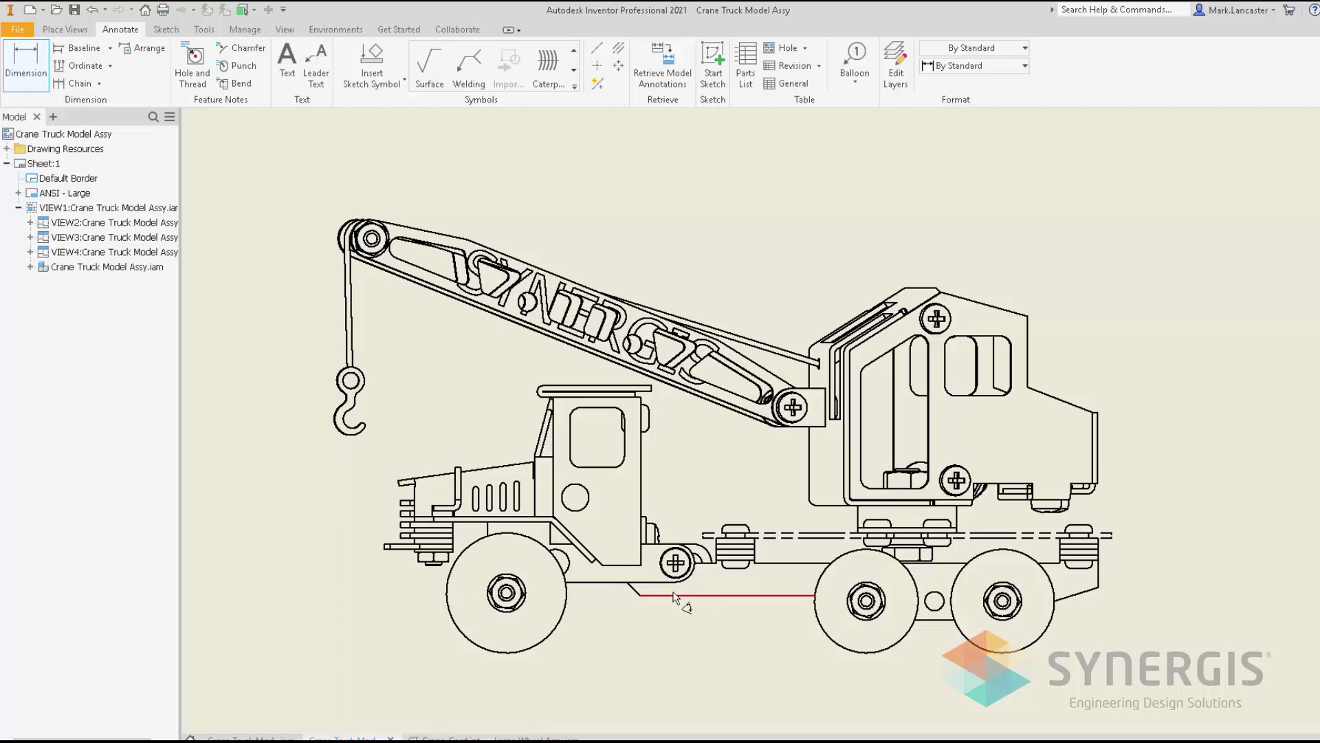
click(347, 302)
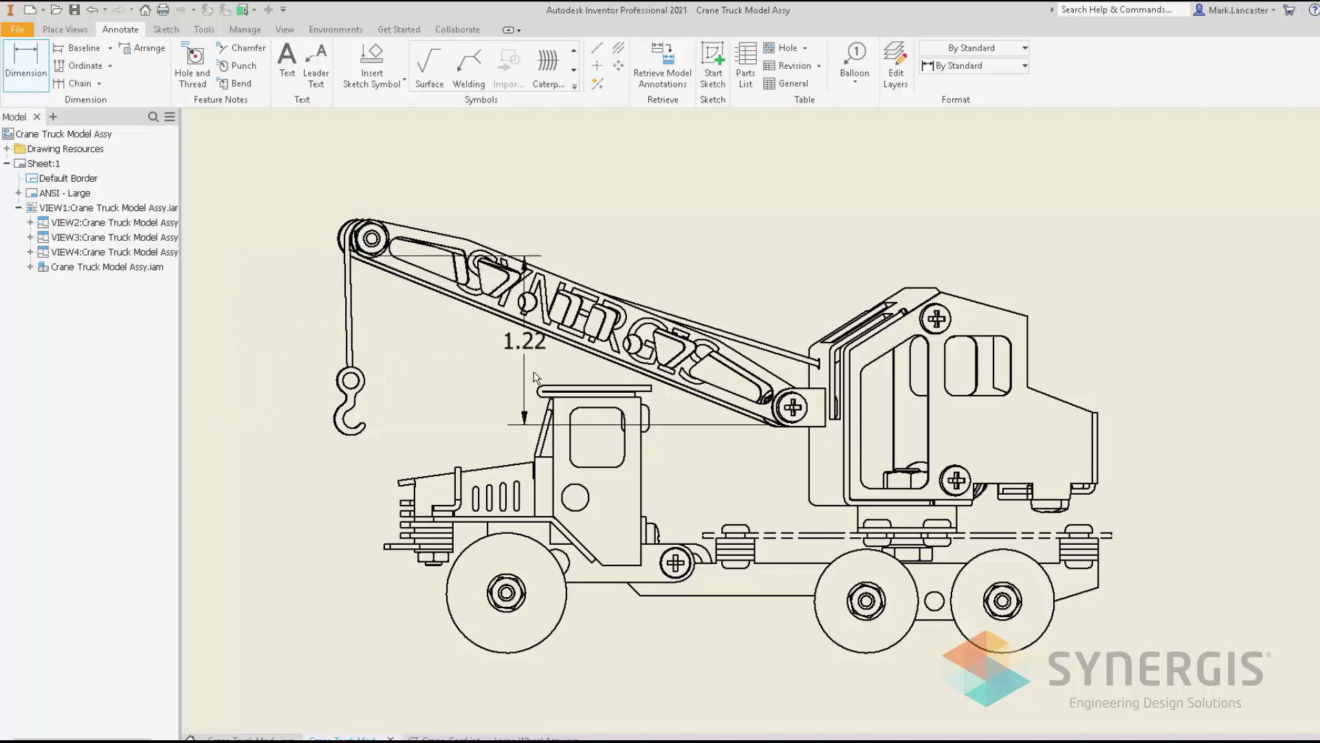
click(494, 410)
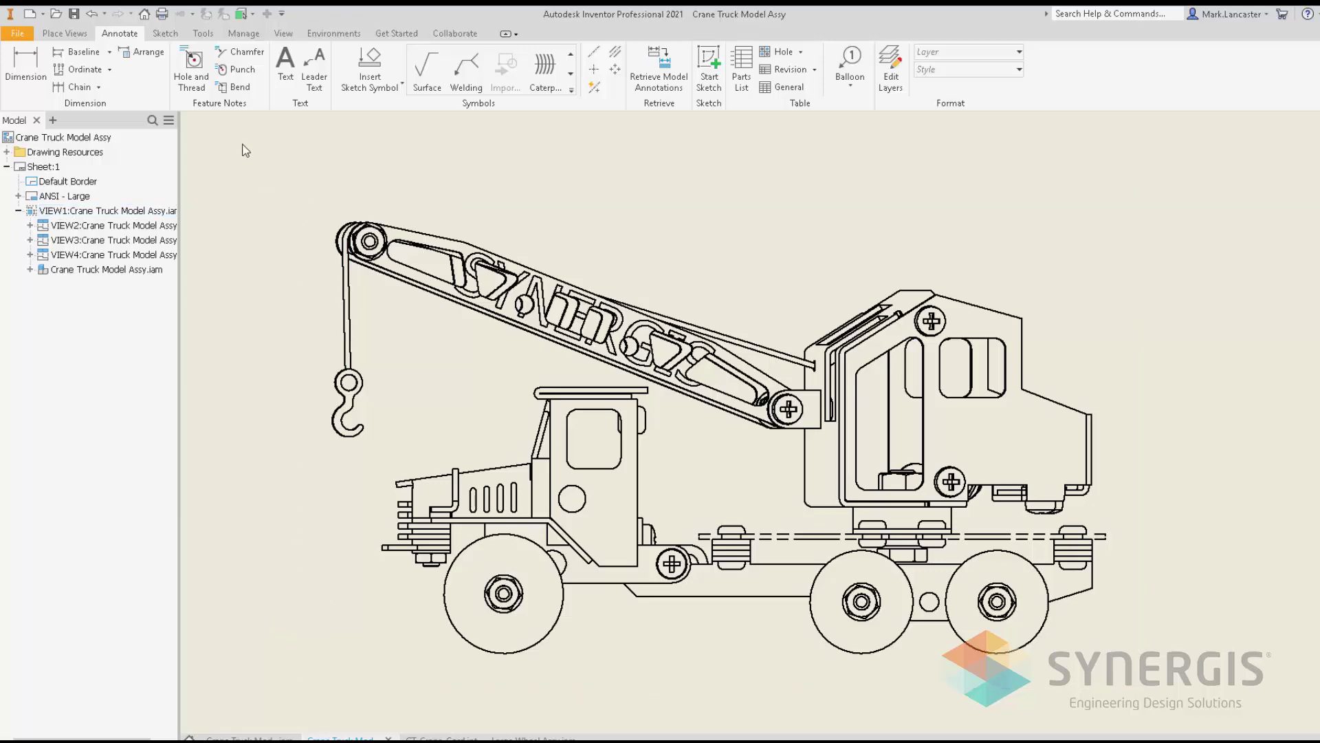
Step: Accept the Default Automated Centerlines settings on the Drawing tab of Document Settings, then close it
click(203, 35)
click(213, 76)
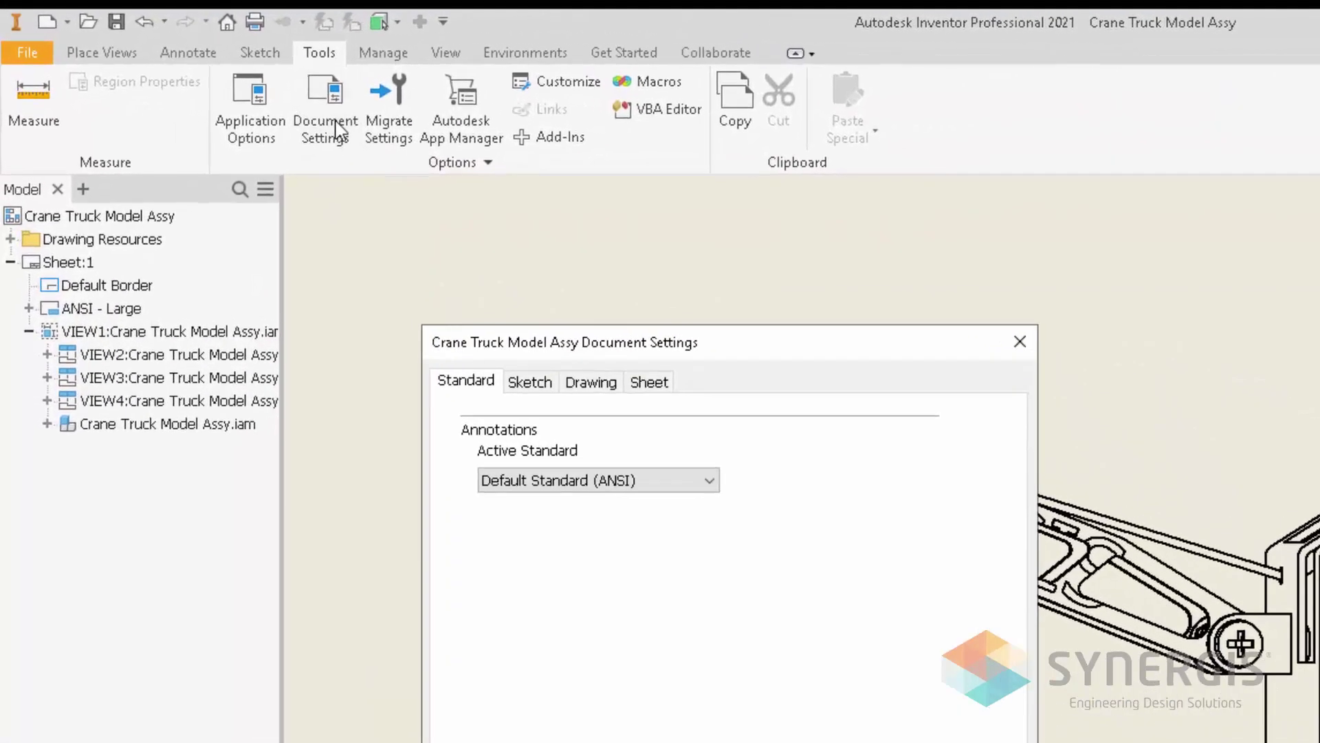
click(590, 383)
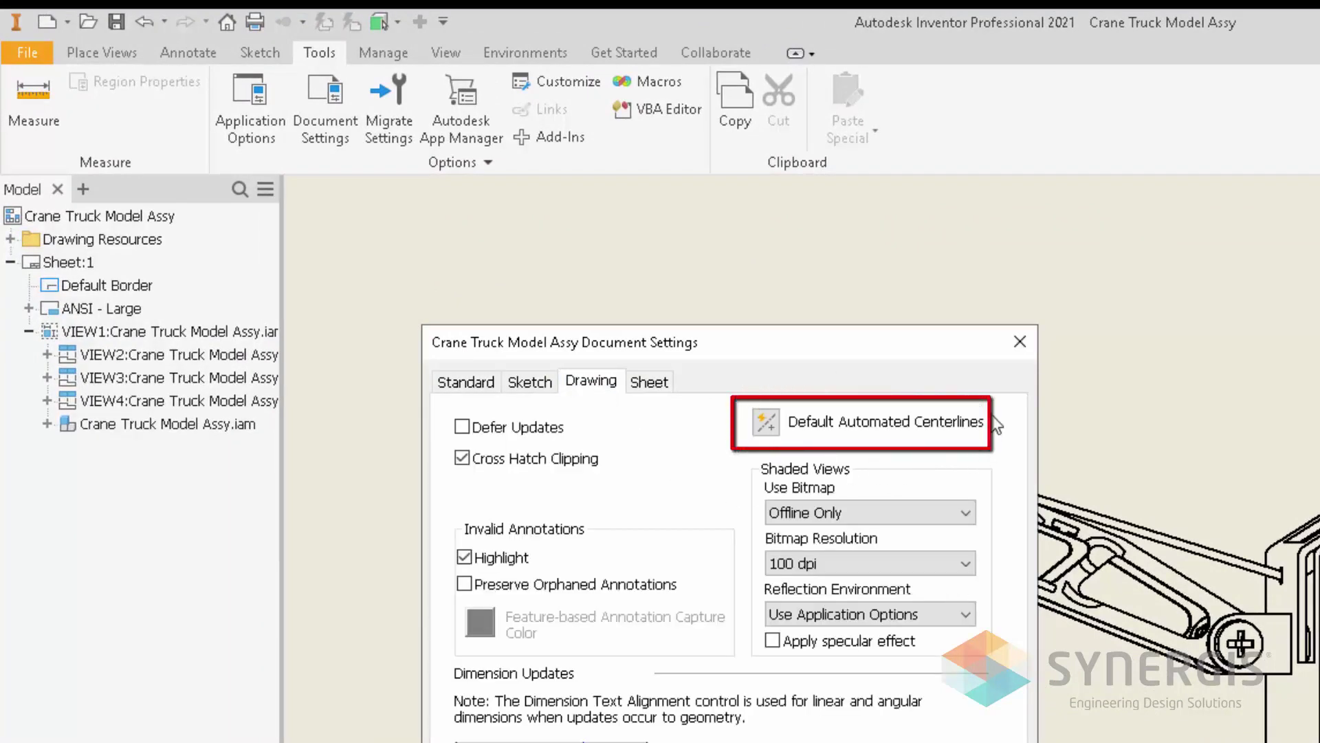
click(765, 422)
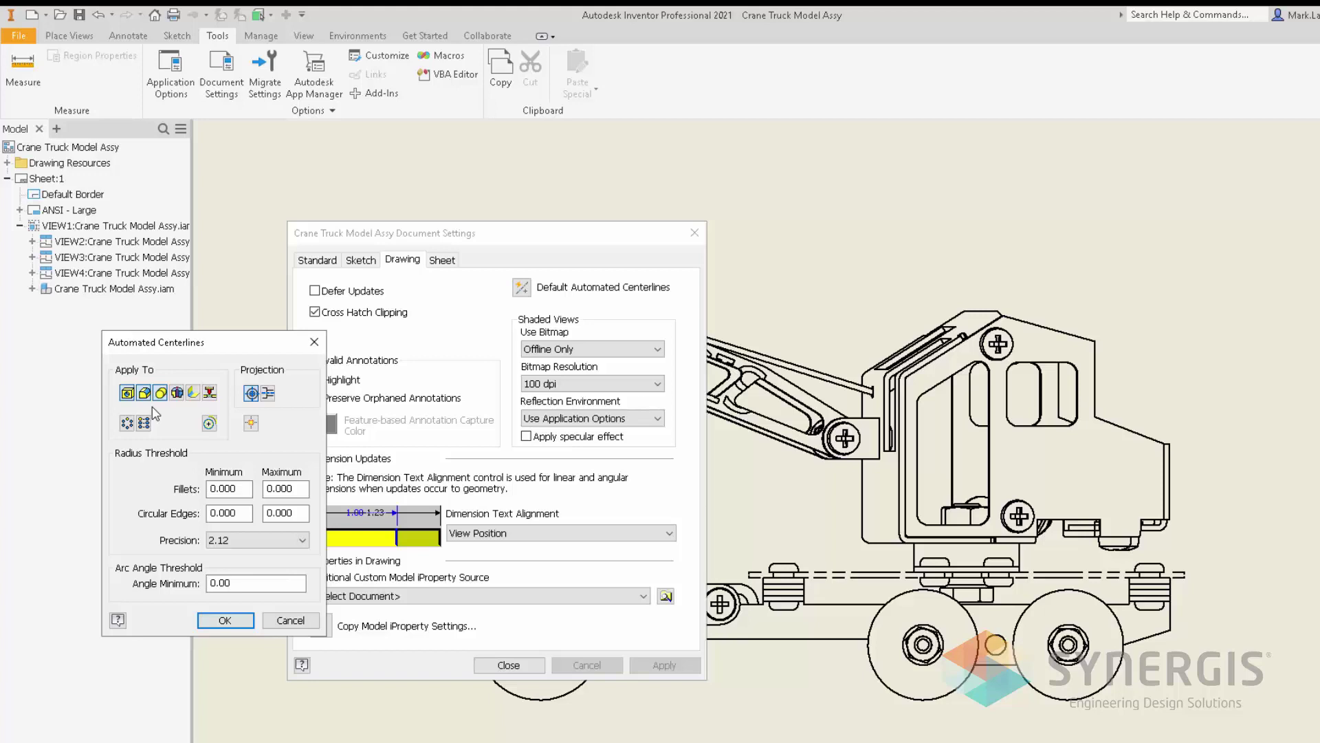
click(227, 618)
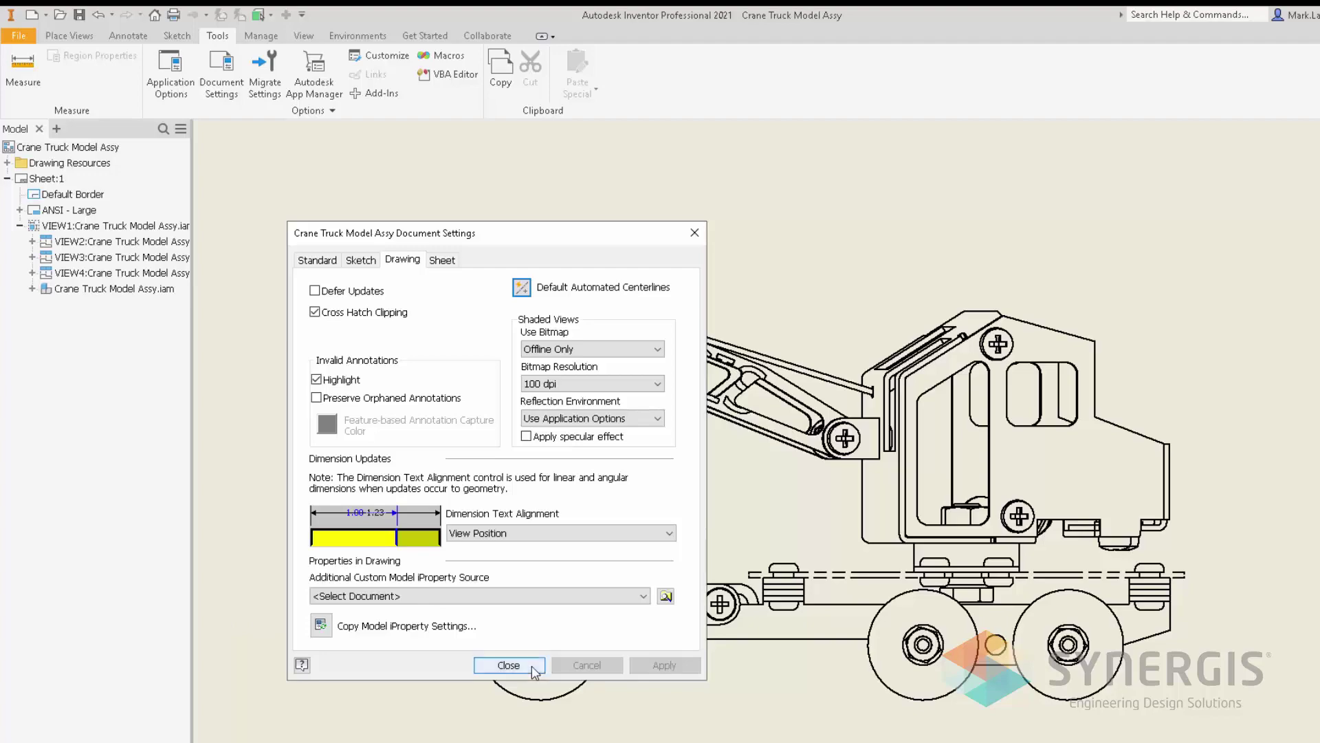
click(509, 665)
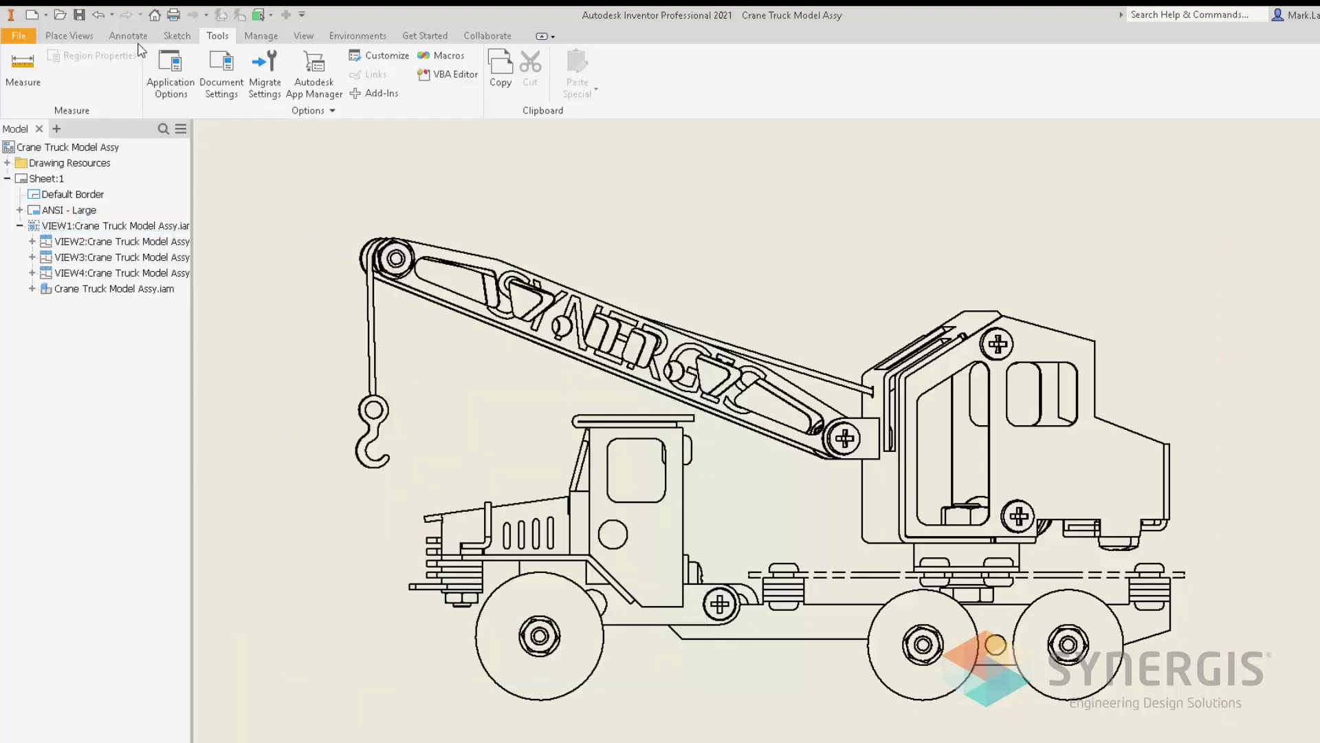
Step: Add automated centerlines to the crane side view with one extra Apply To feature type enabled
click(133, 36)
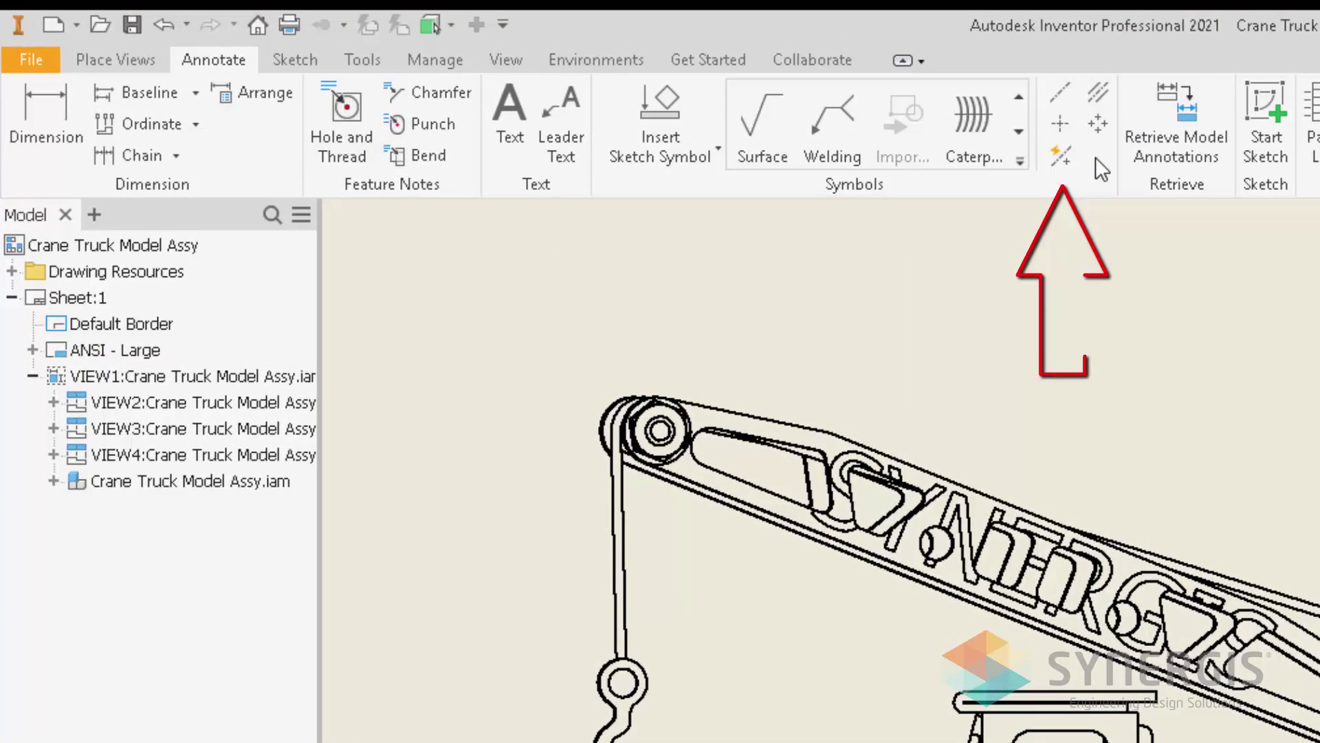
click(1068, 154)
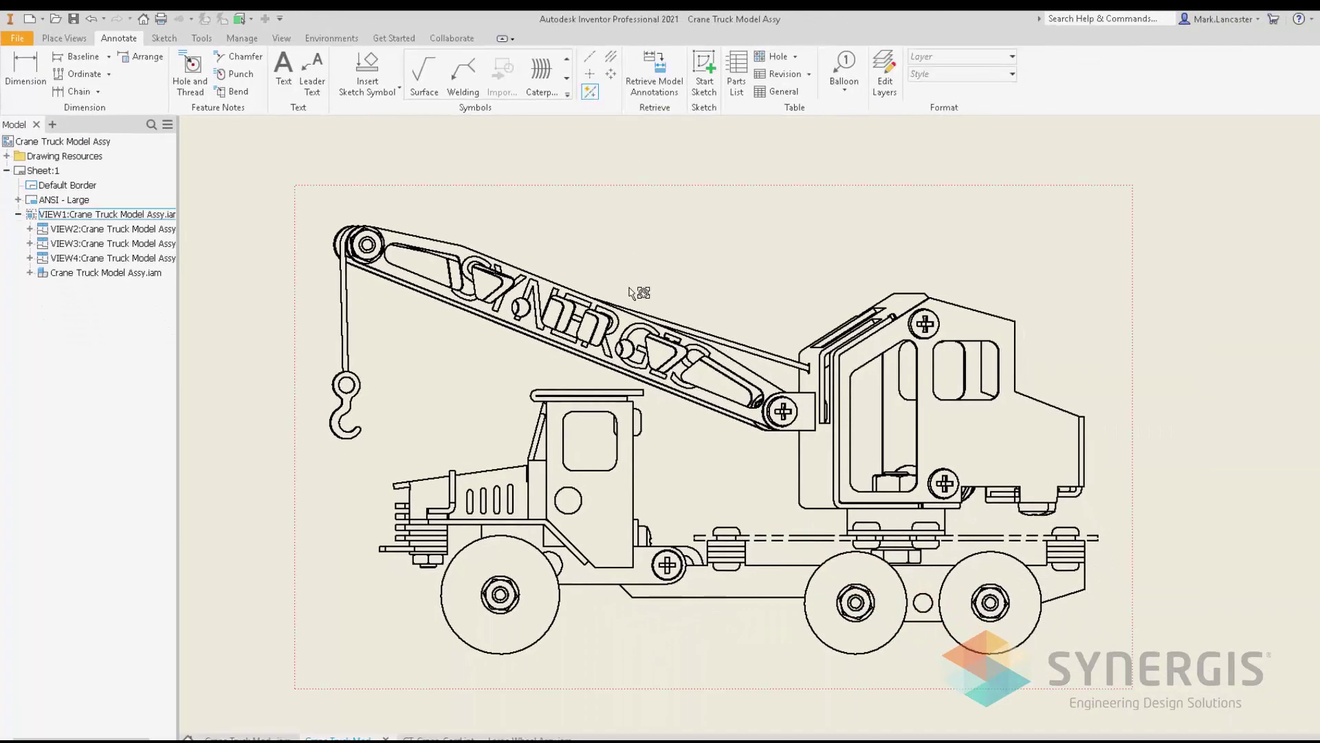
click(631, 295)
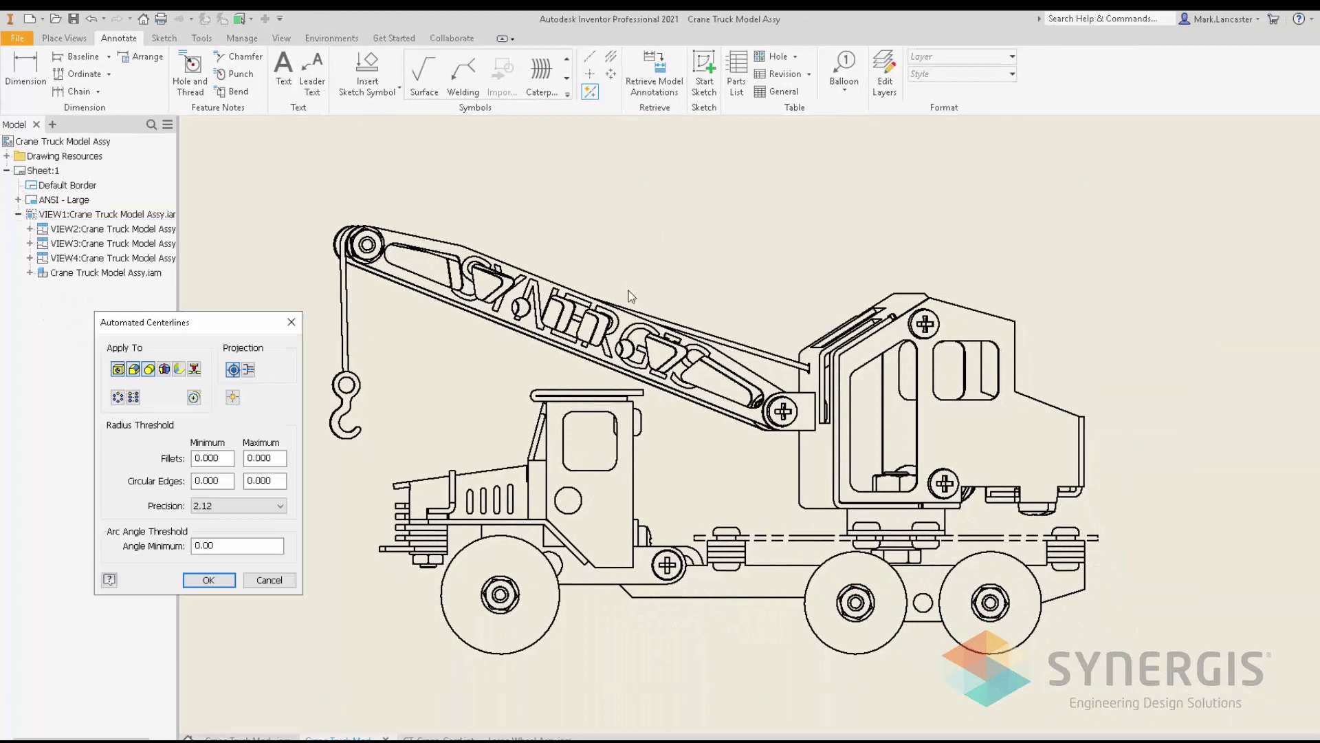
click(148, 369)
click(209, 581)
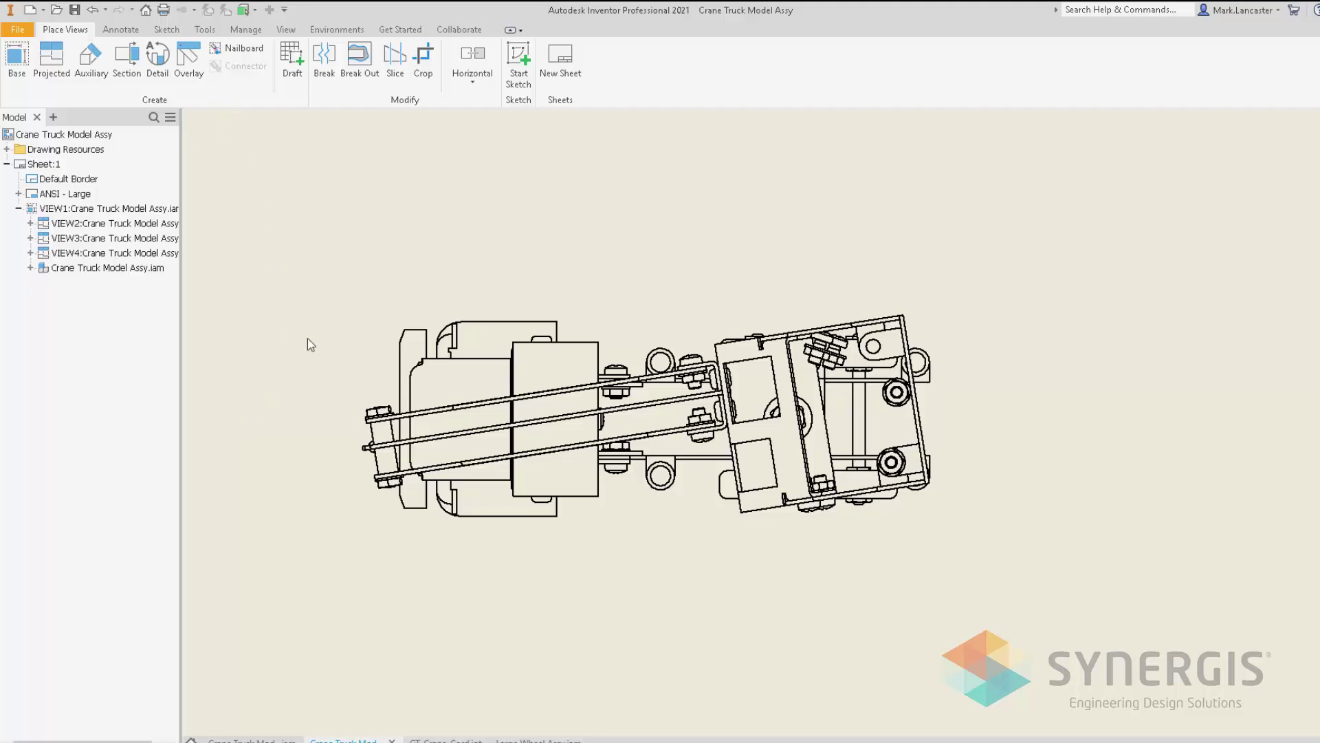
Step: Set the top truck view's Reference Data Display Style to Edges as Reference
right_click(356, 348)
key(Escape)
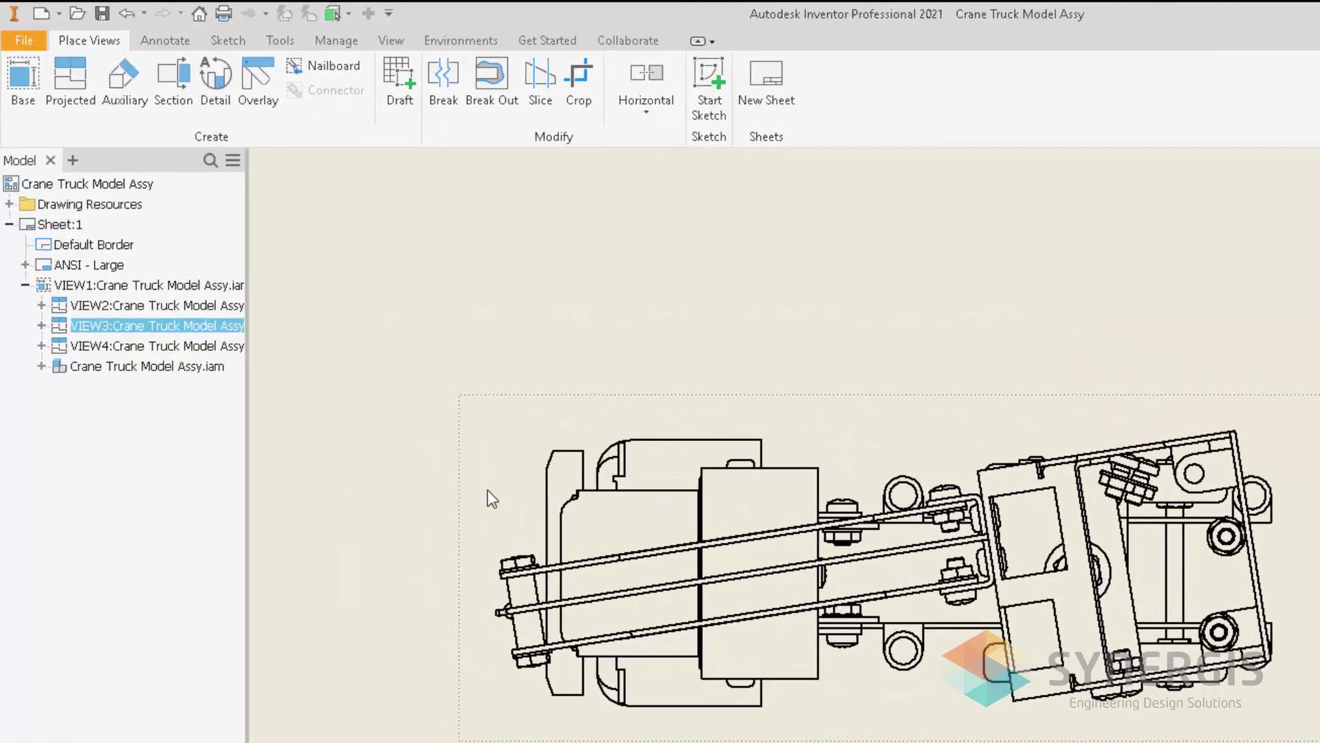
double_click(487, 490)
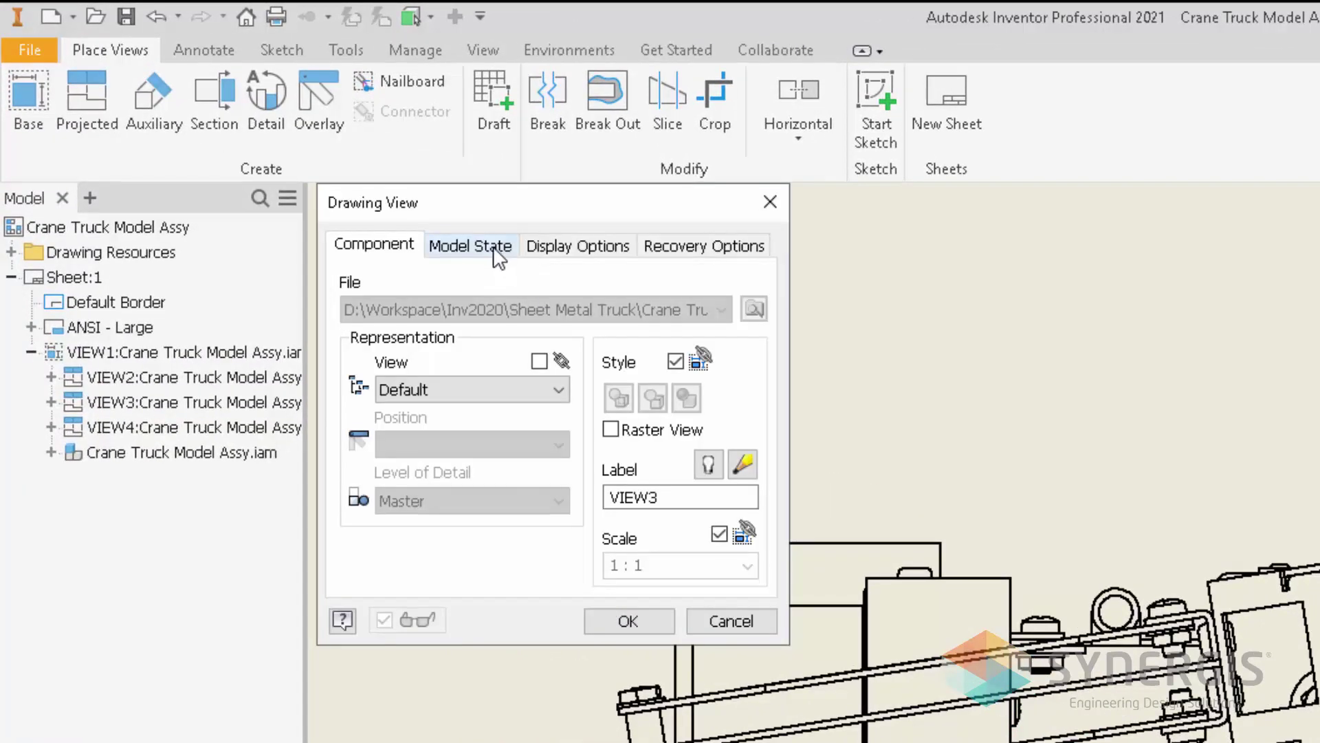
click(399, 200)
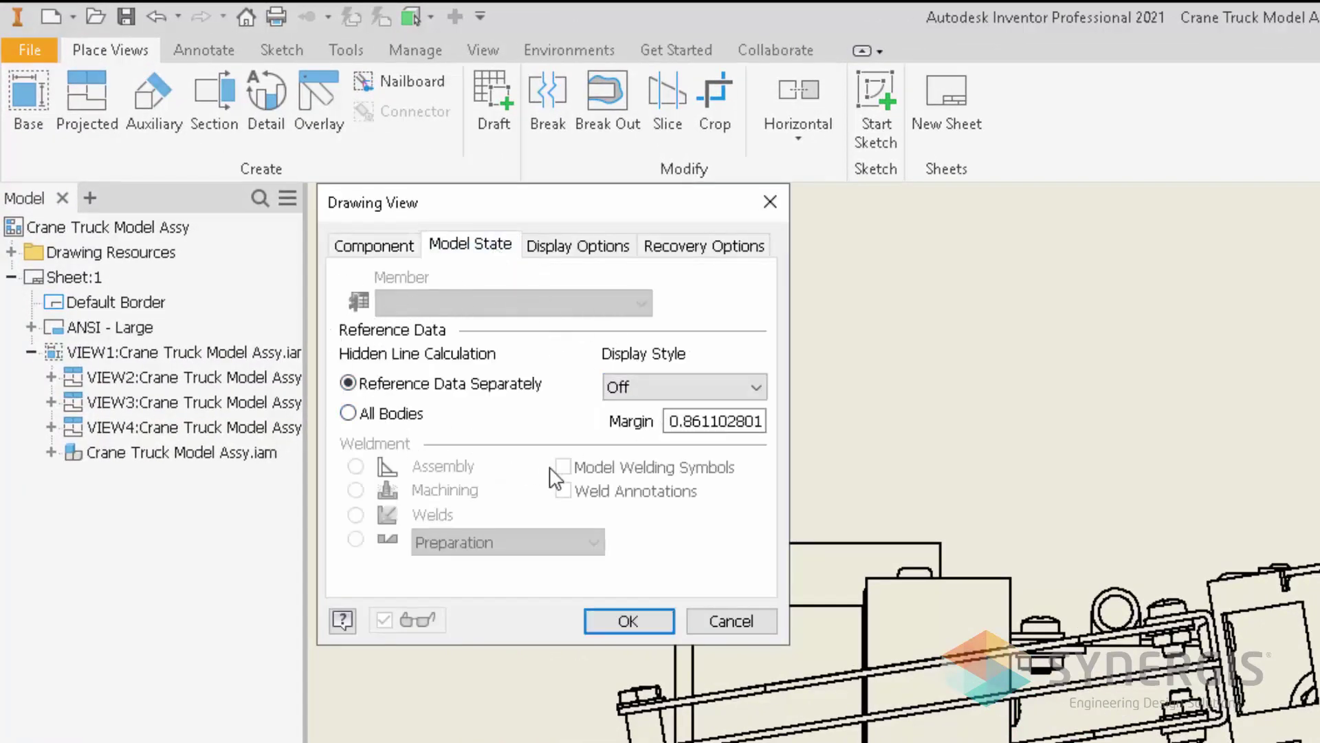
click(636, 395)
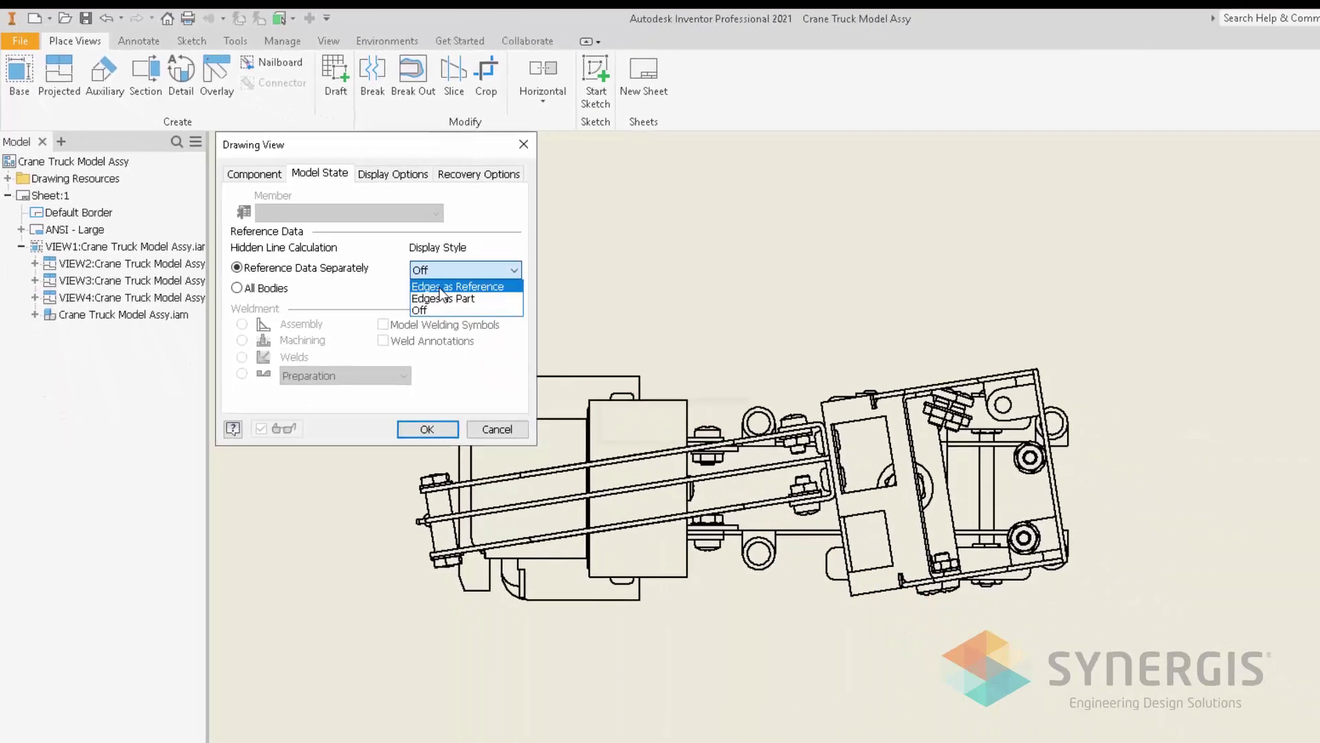
click(647, 411)
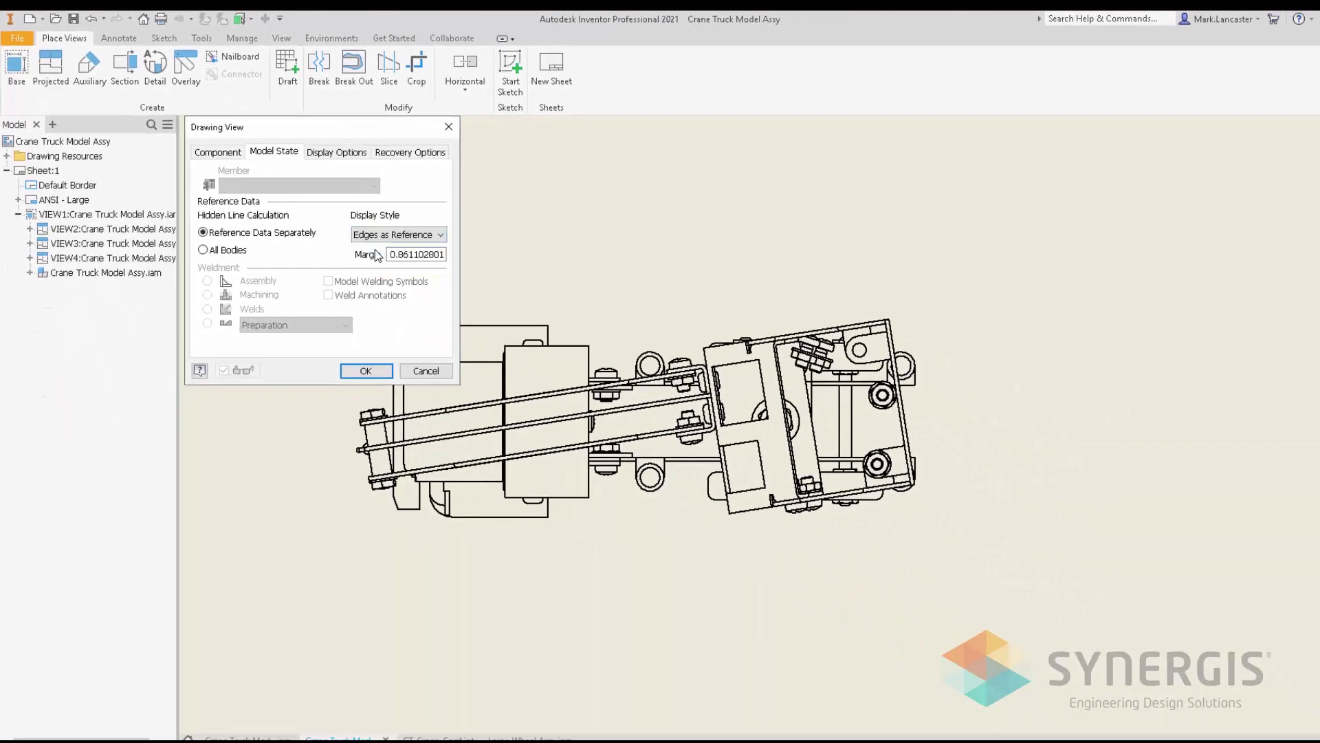
click(365, 371)
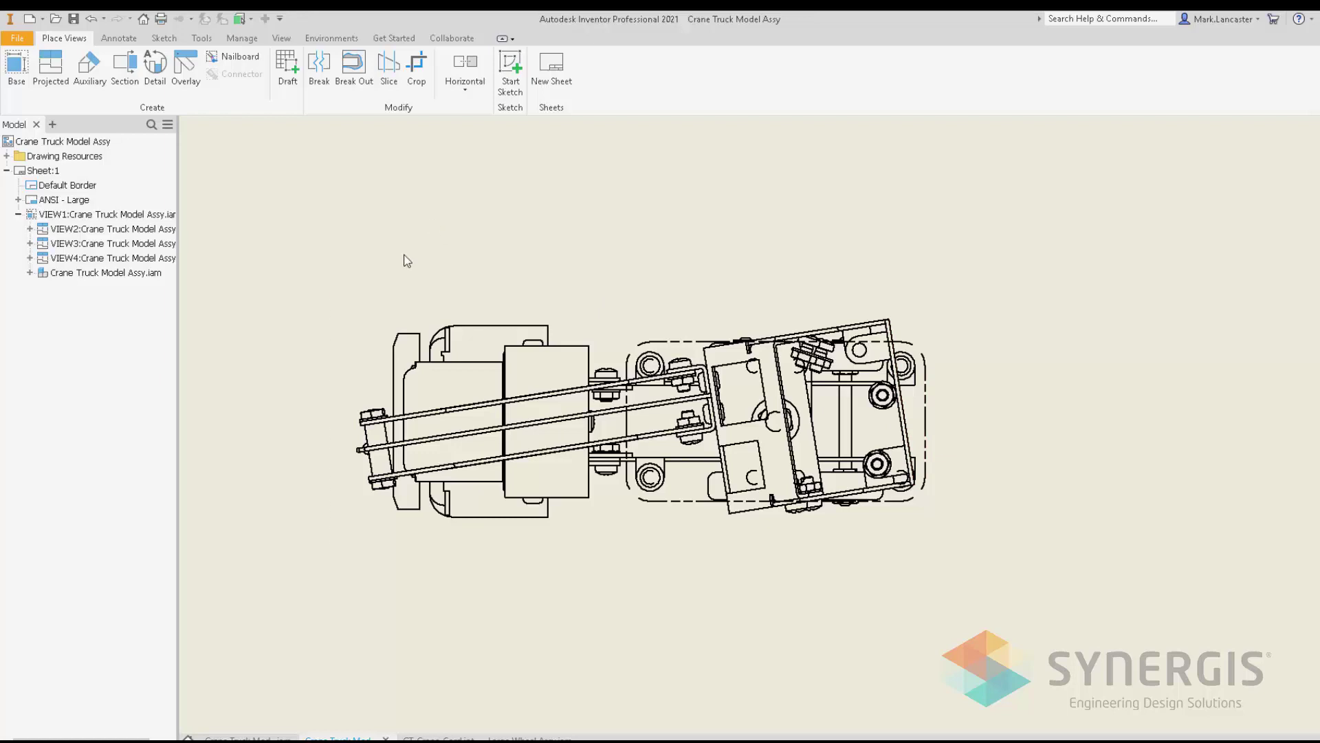
Step: Change the top truck view's Reference Data Display Style to Edges as Part
right_click(409, 310)
click(400, 350)
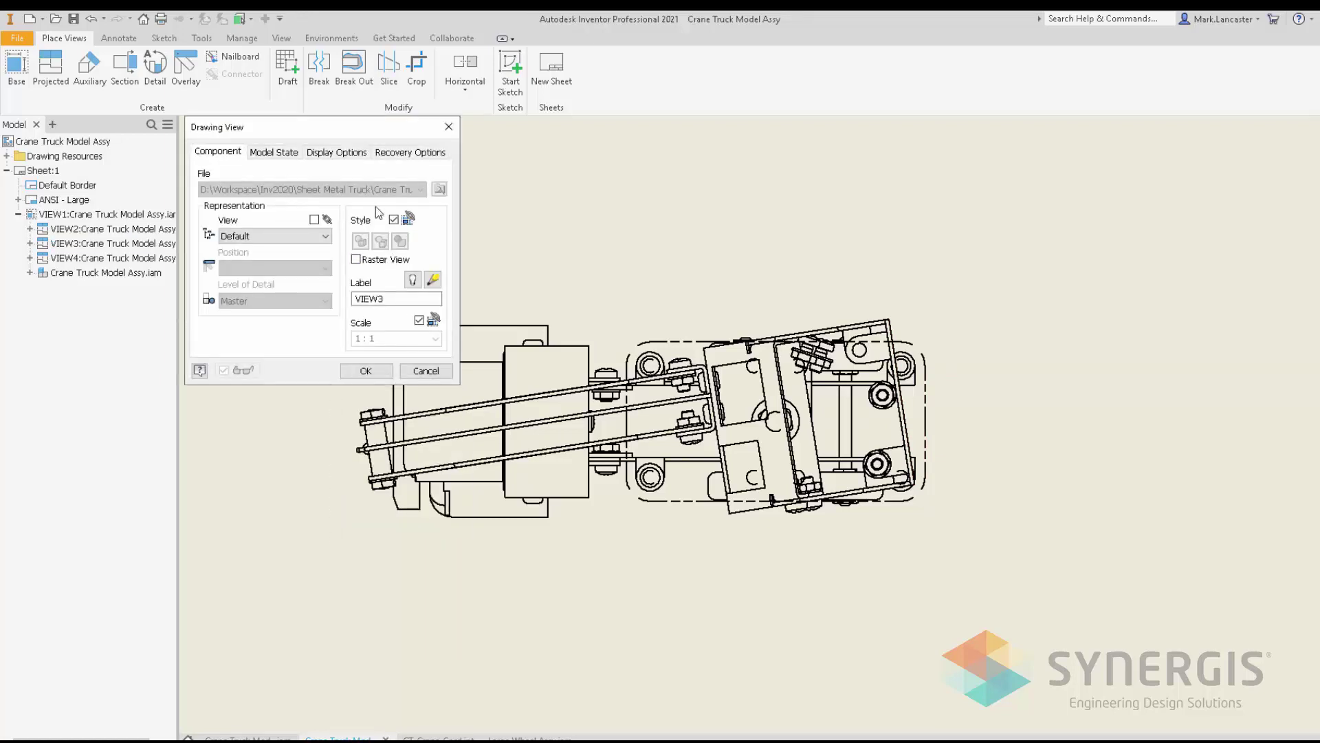
click(282, 156)
click(375, 235)
click(382, 261)
click(375, 372)
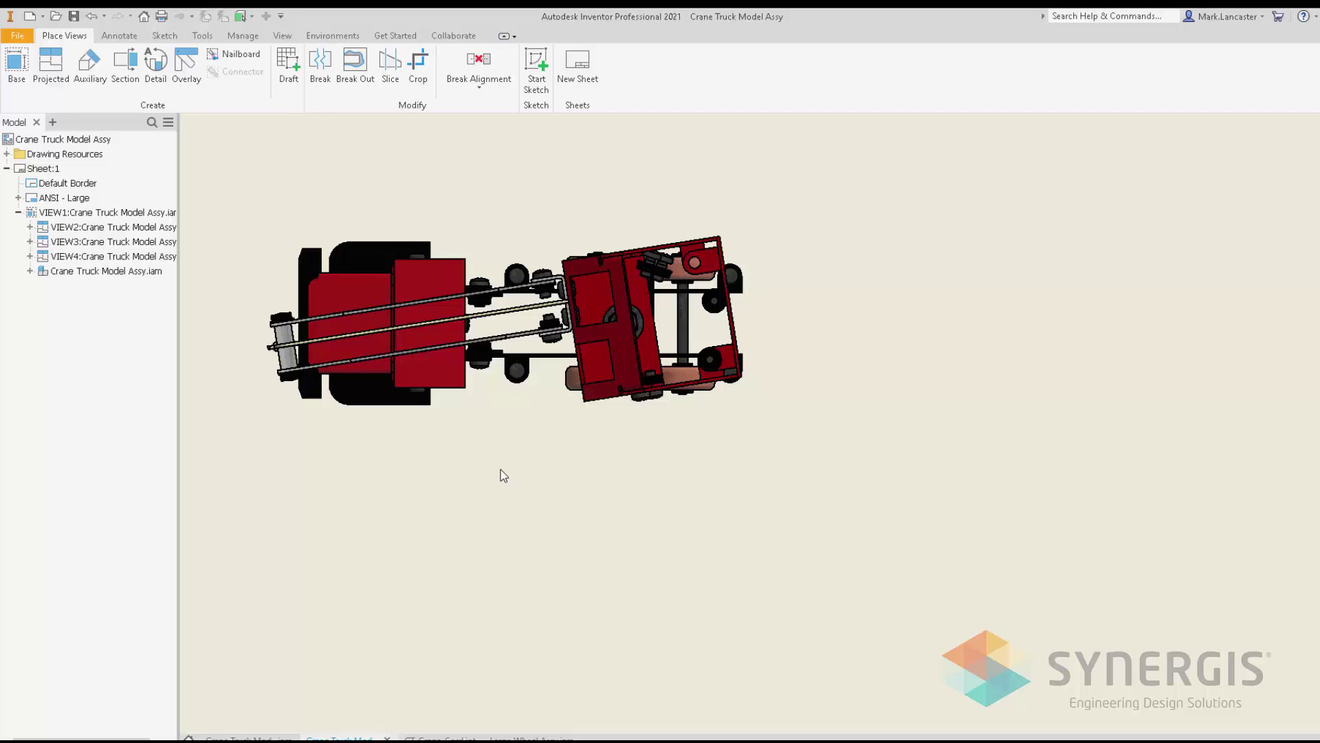
Step: Set the top truck view's Reference Data Display Style to Edges as Part, Shaded
click(502, 416)
right_click(500, 412)
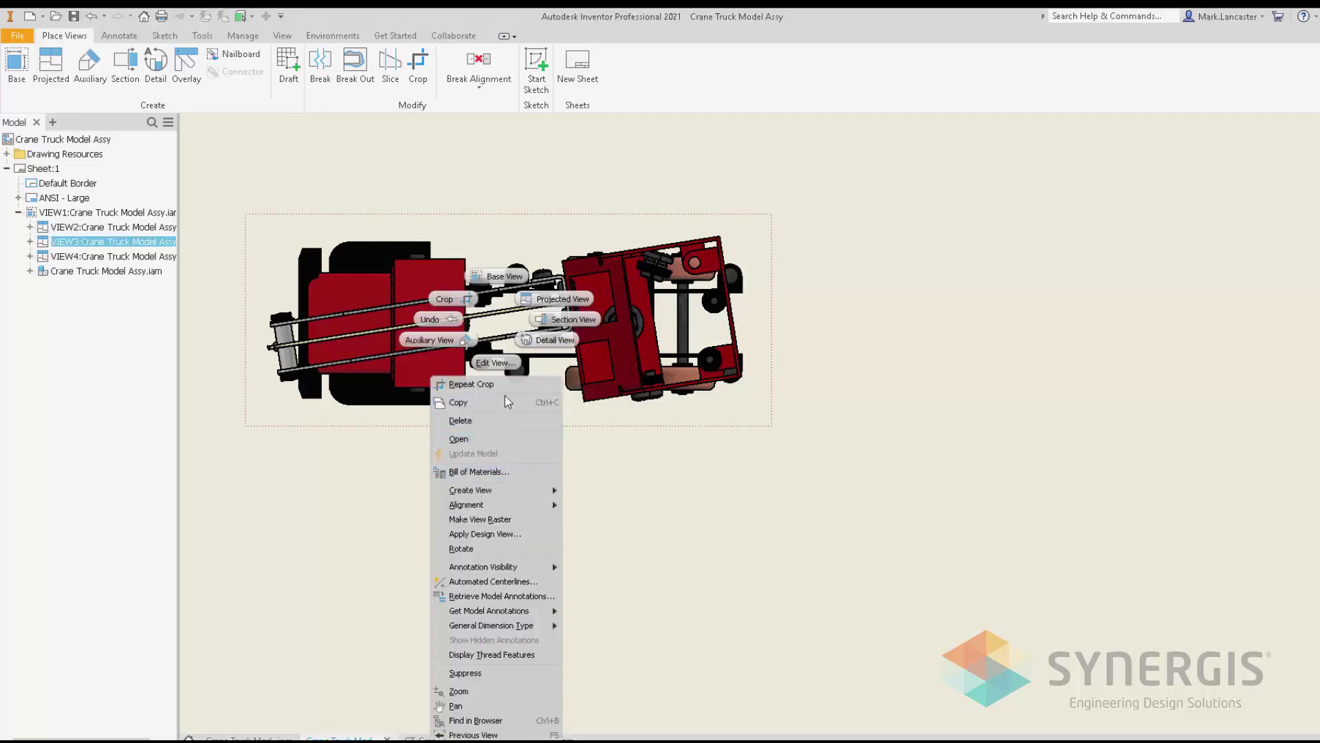
click(508, 370)
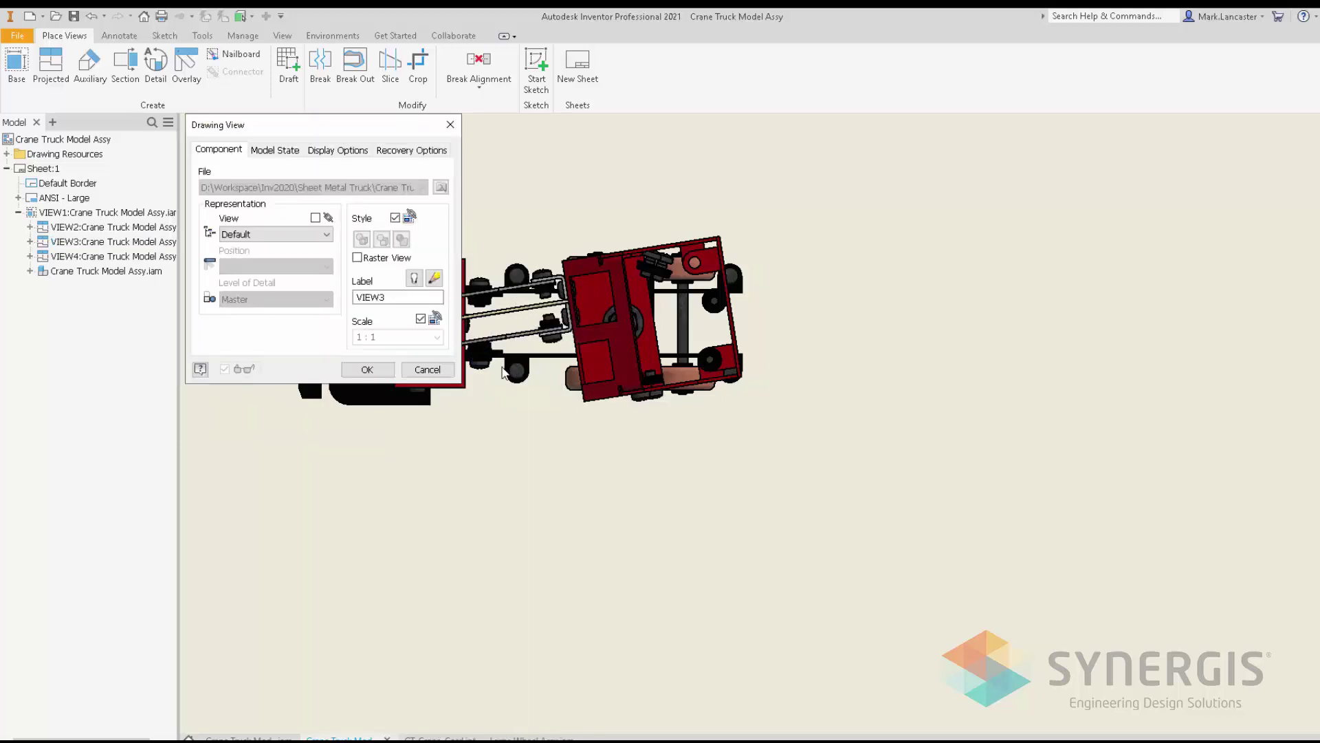
click(289, 152)
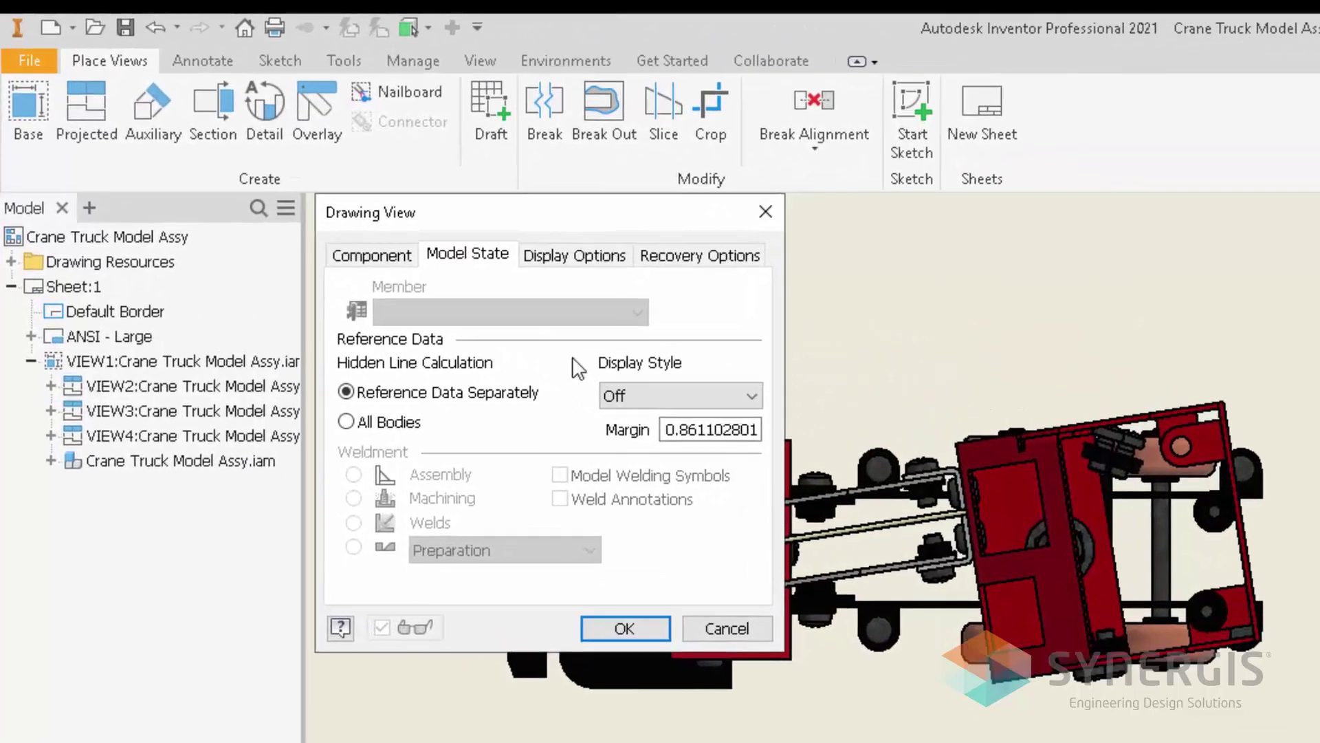
click(624, 405)
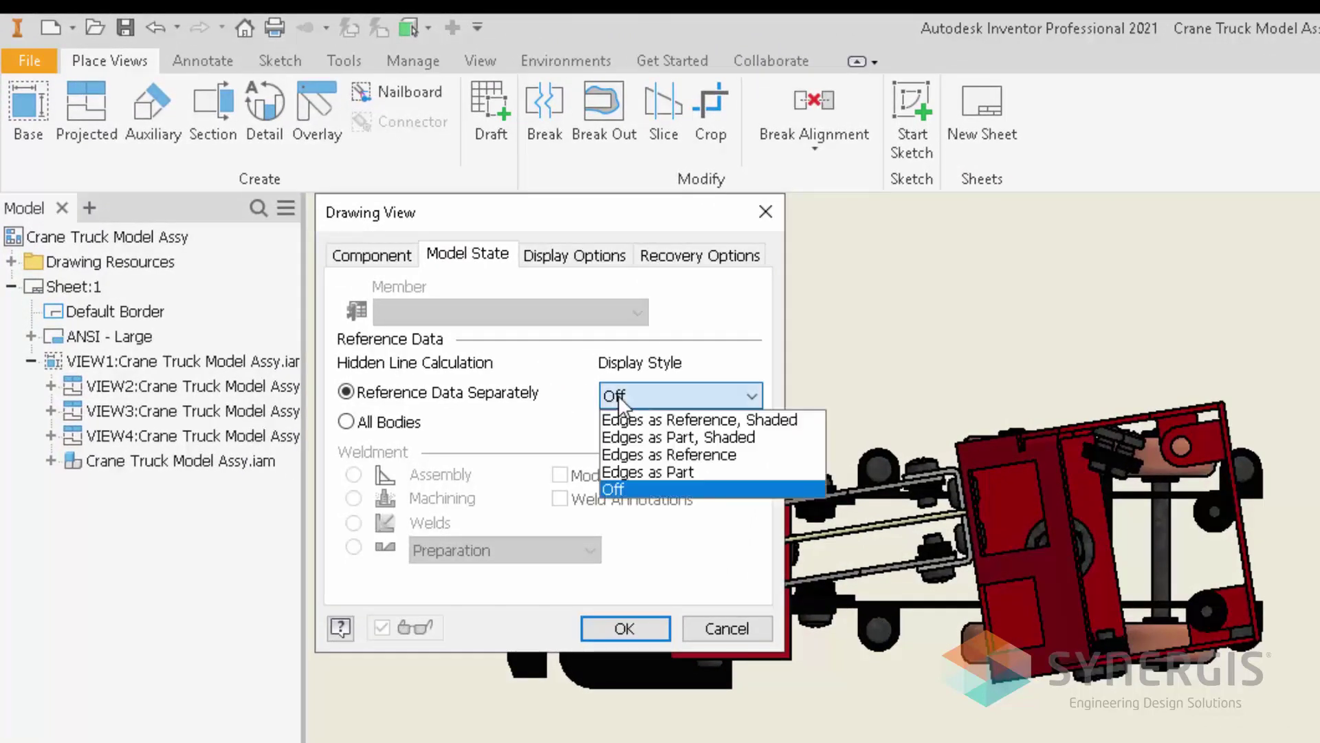
click(622, 436)
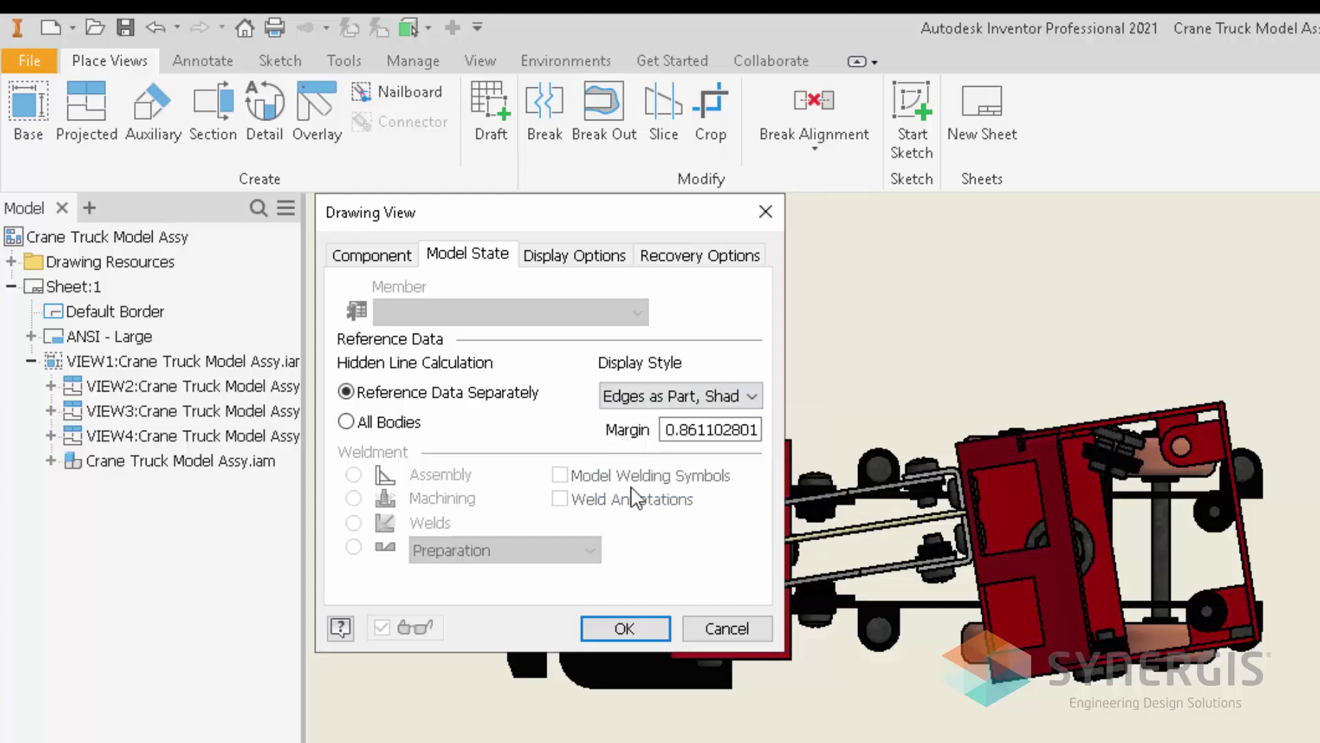
click(627, 629)
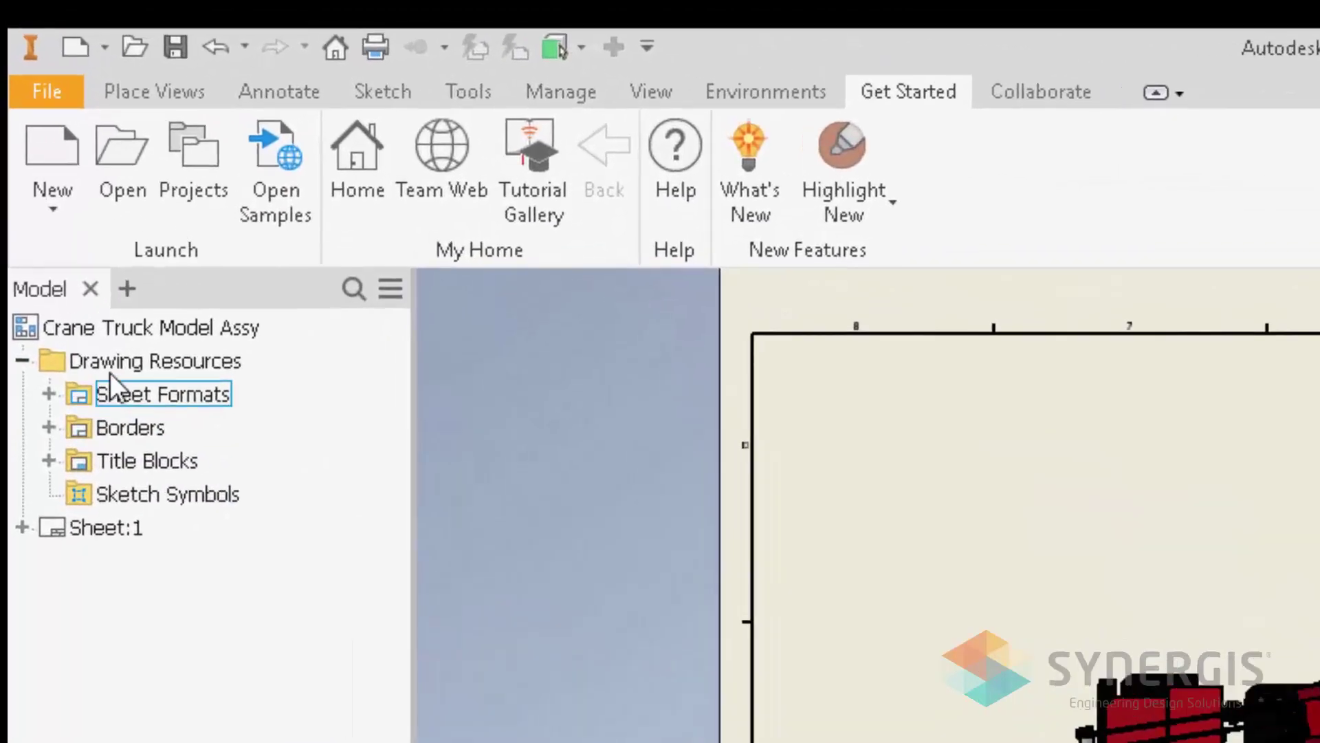
Step: Expand Drawing Resources > Sheet Formats and inspect A Size_ASM_1 view_wPL and the C-size flat pattern format
click(51, 159)
click(79, 393)
click(48, 393)
click(227, 429)
click(239, 492)
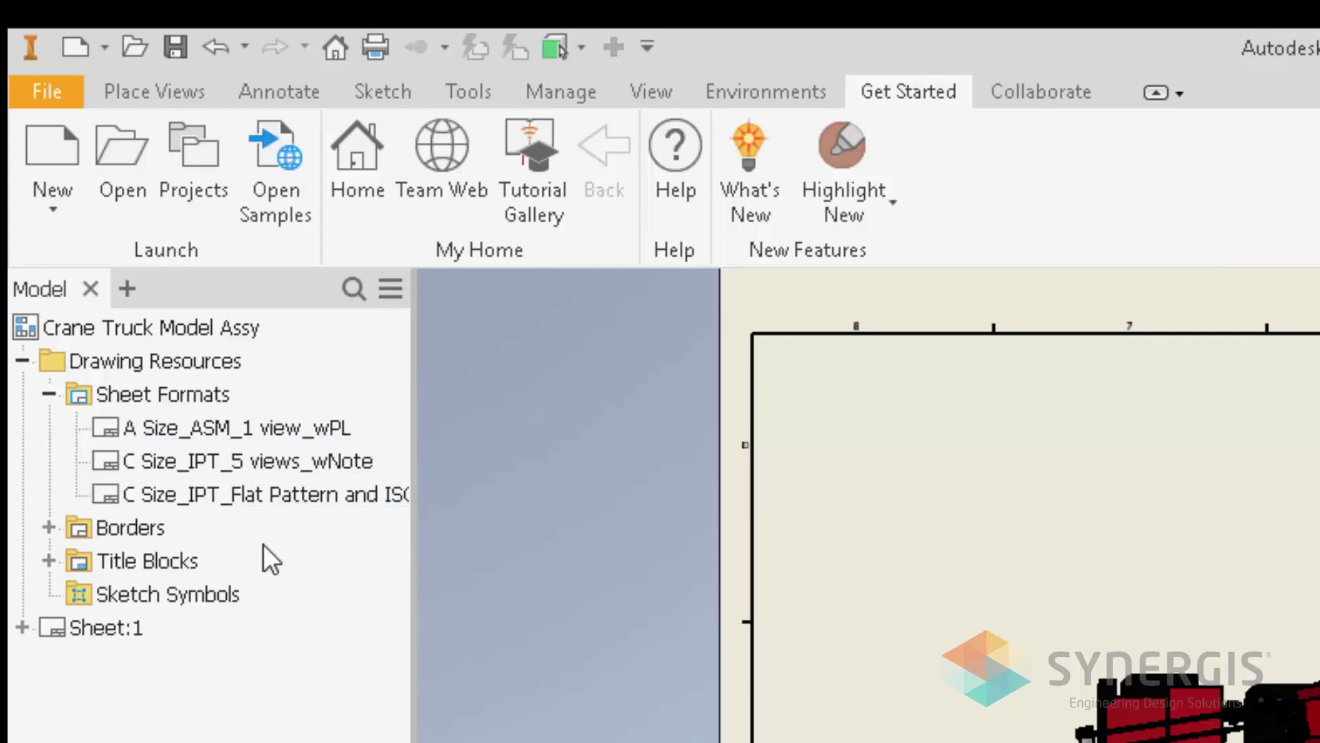
right_click(268, 498)
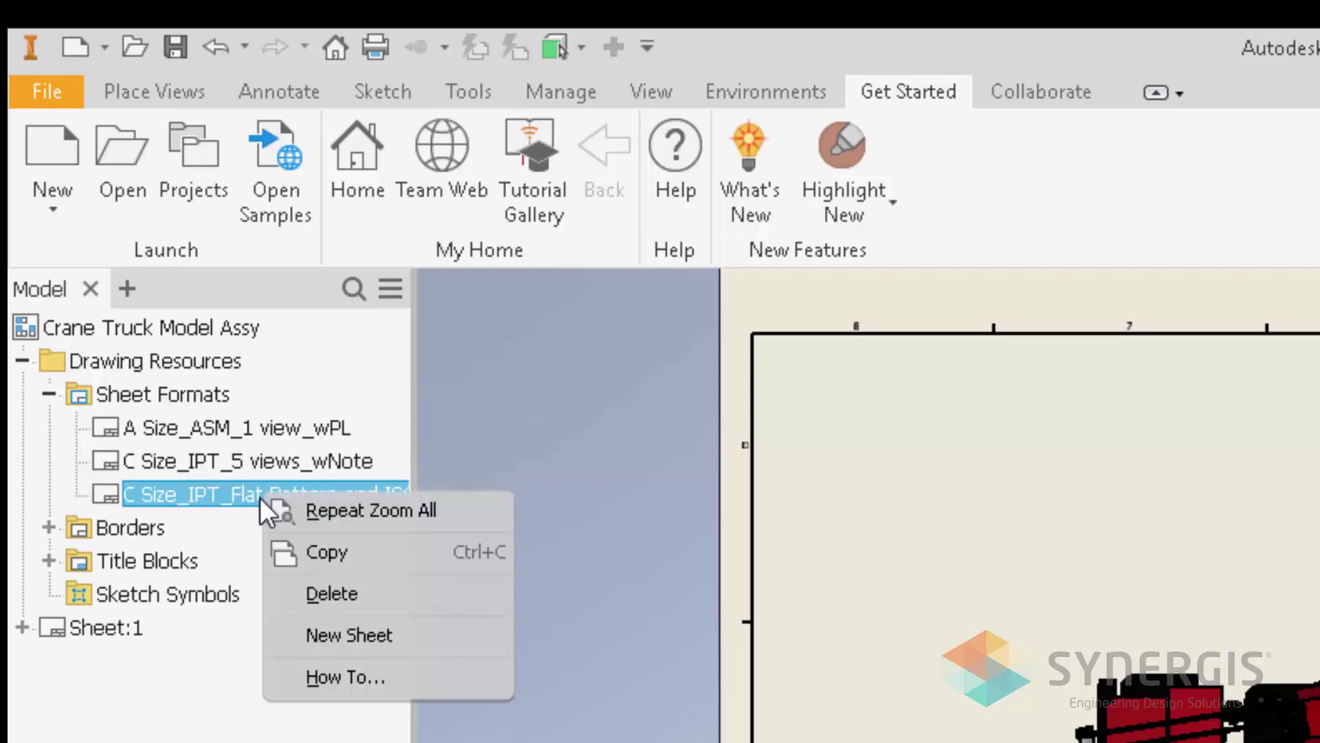
click(227, 546)
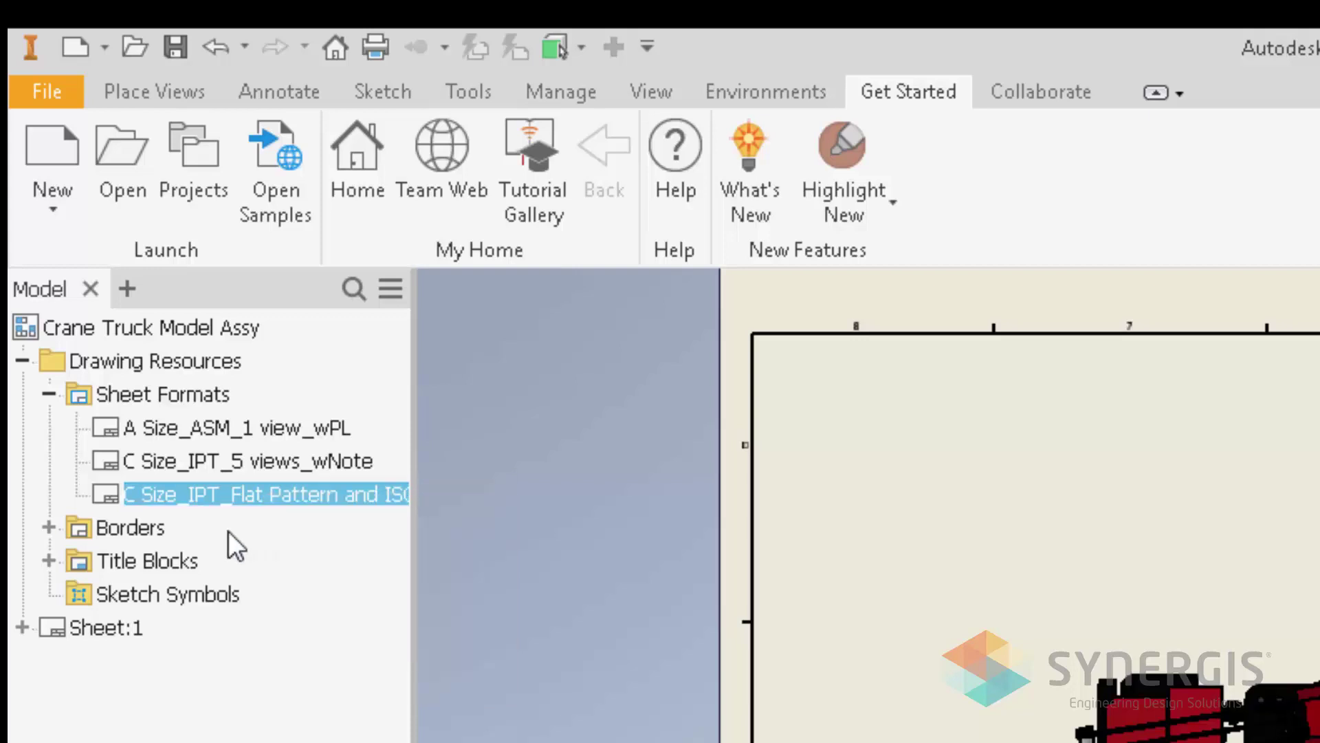
Step: Create Sheet:2 from the A Size_ASM_1 view_wPL format using the crane truck assembly
right_click(215, 432)
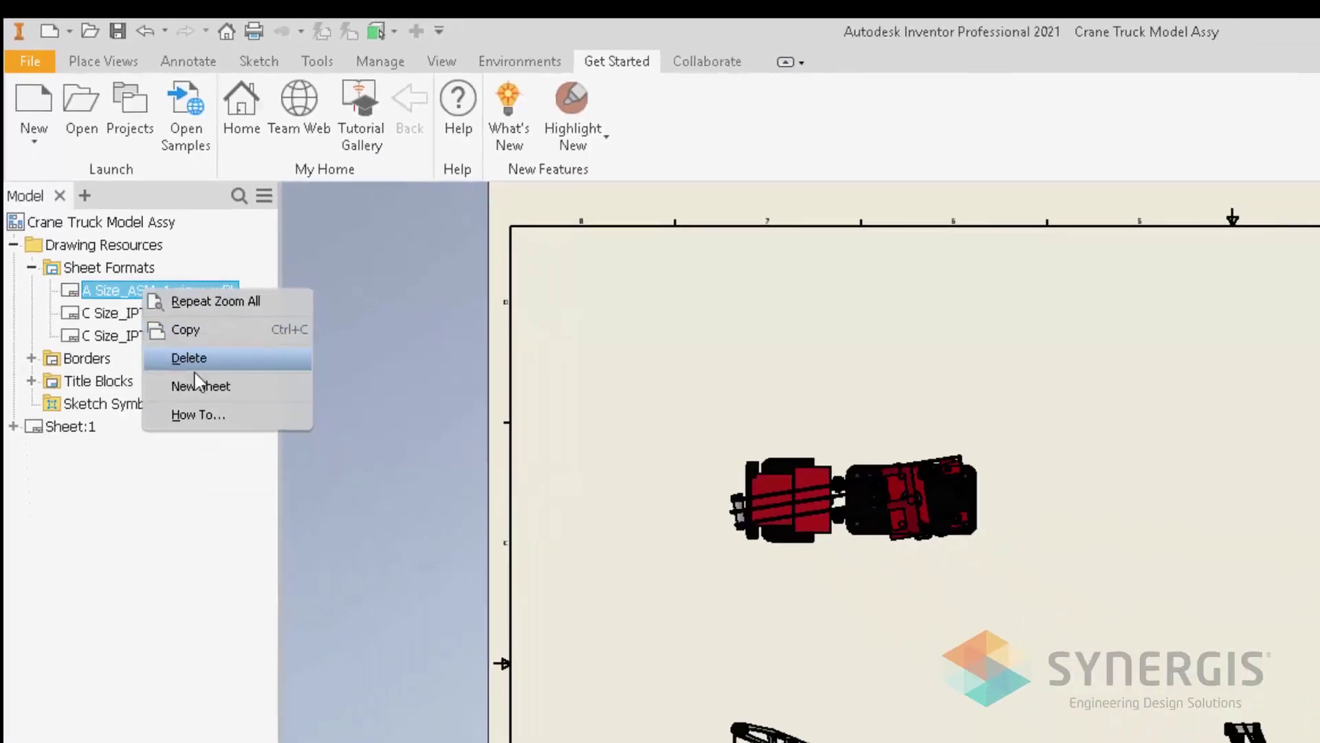
click(295, 575)
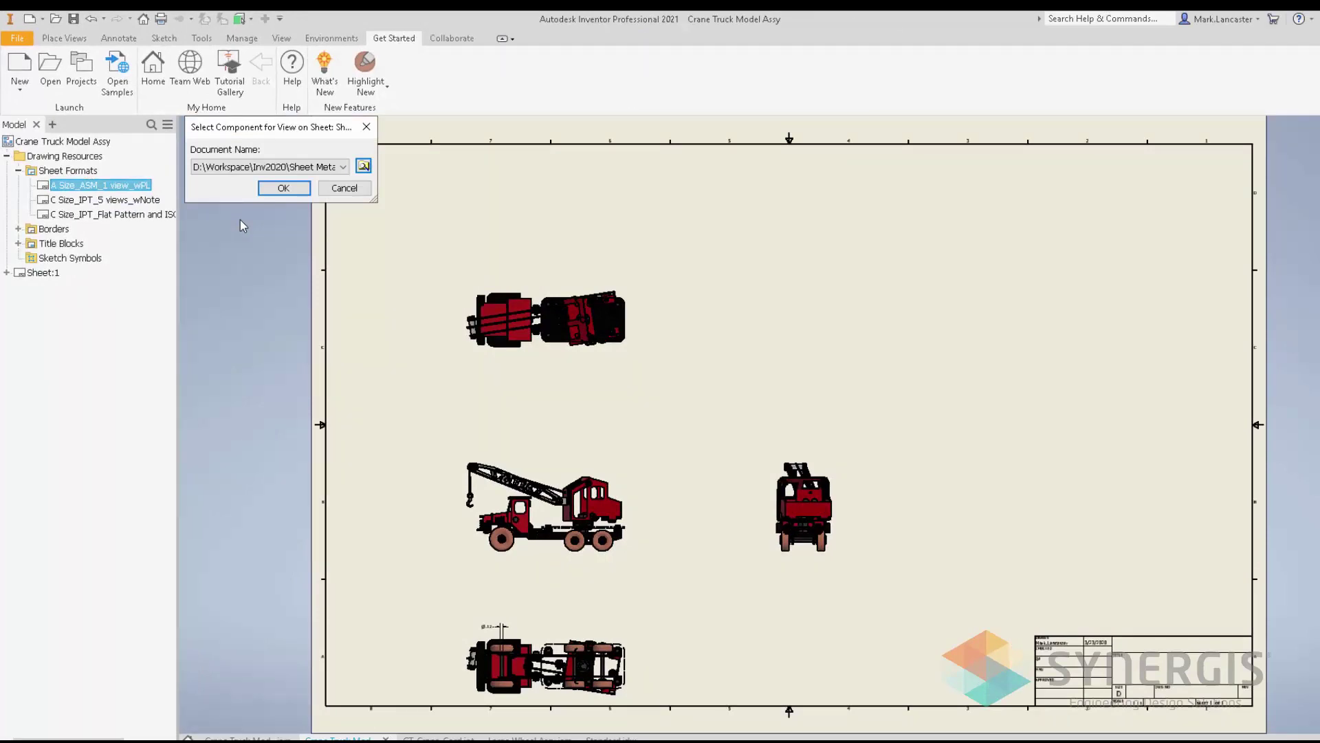
click(284, 188)
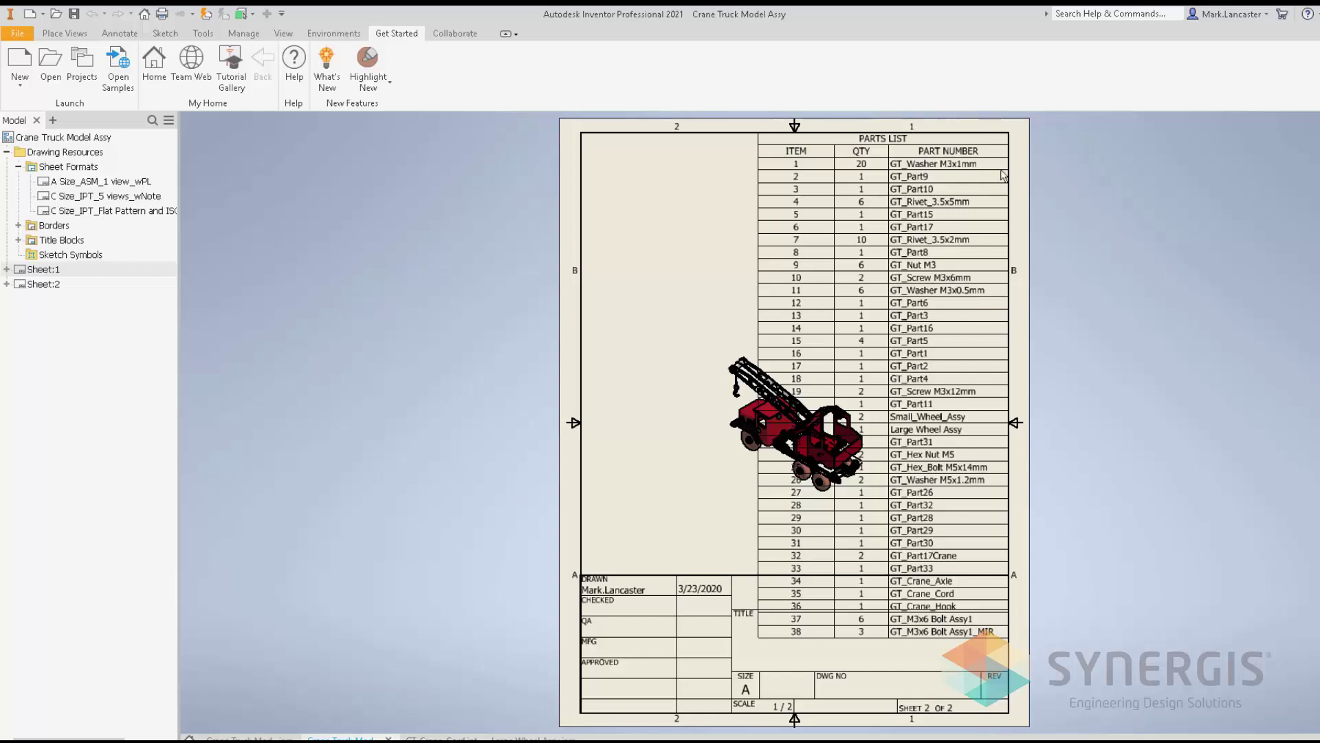
click(70, 139)
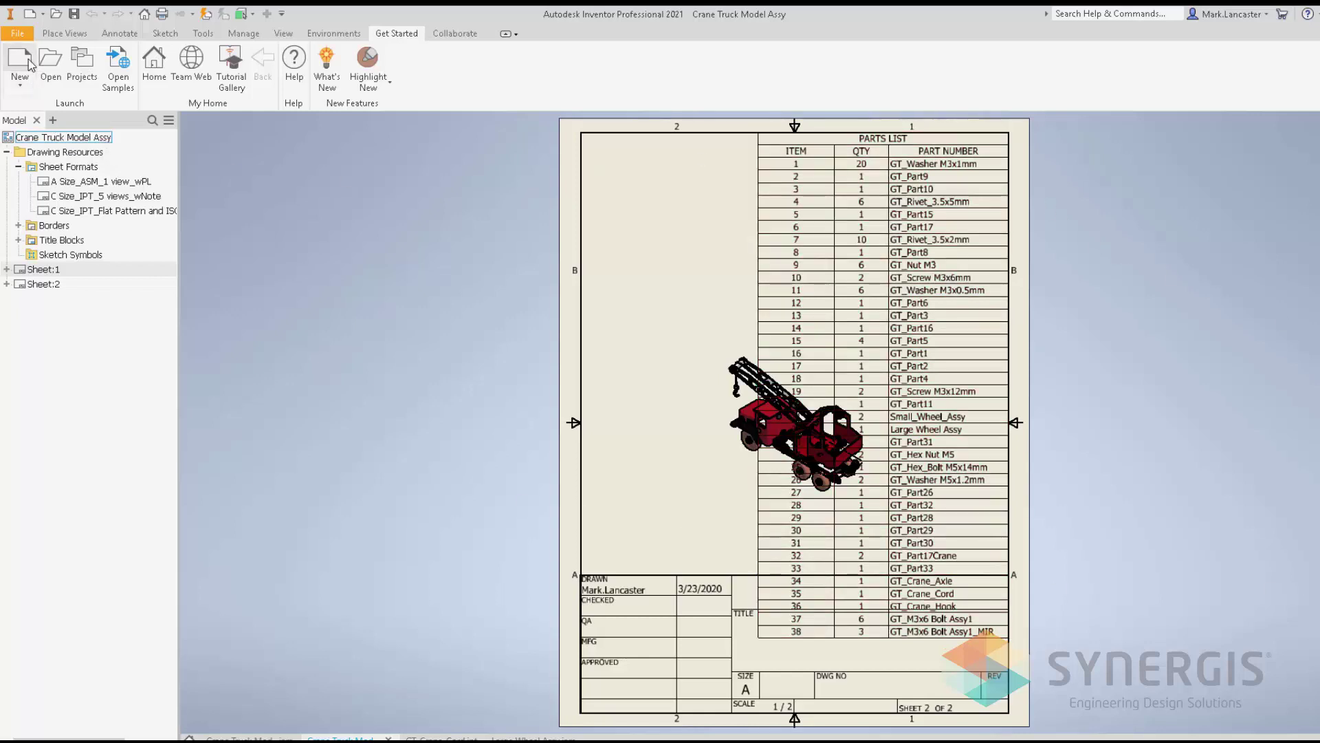
Step: Create a new drawing from the A Size_ASM_1 view_wPL template
click(28, 62)
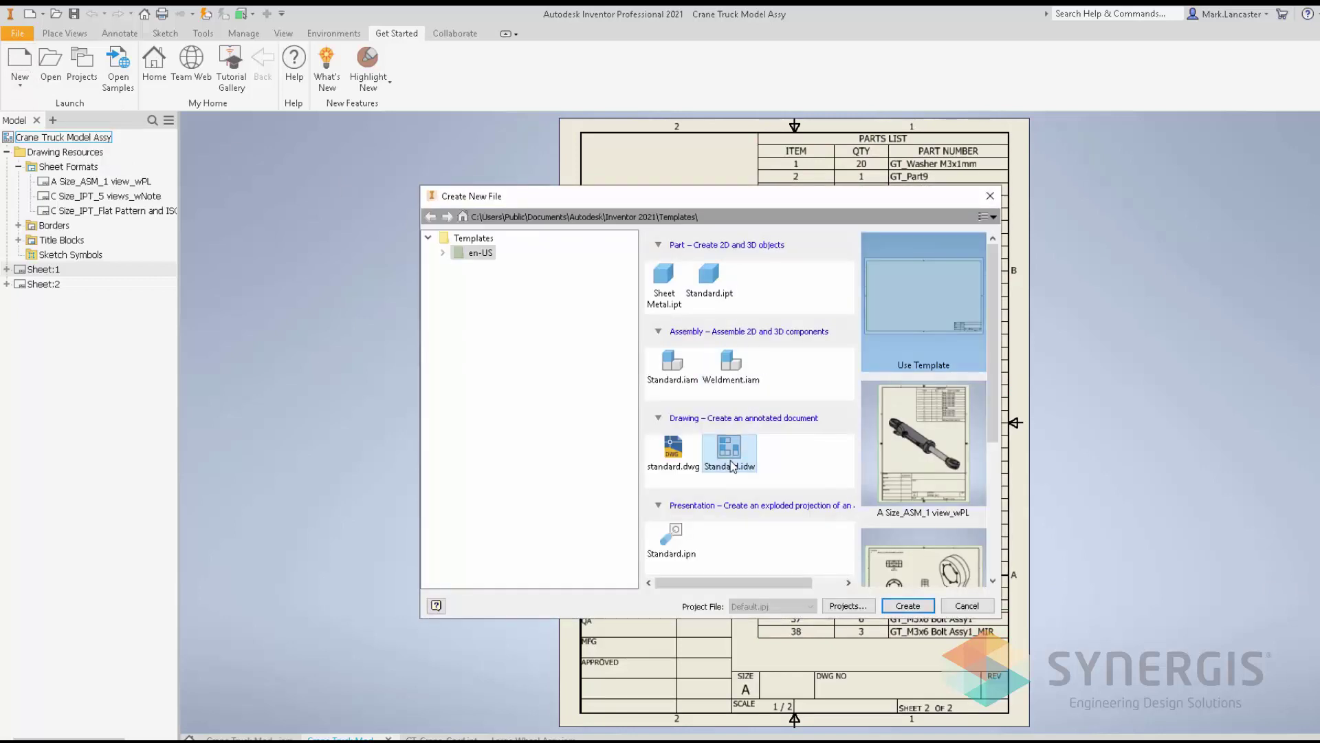
drag(992, 384, 996, 357)
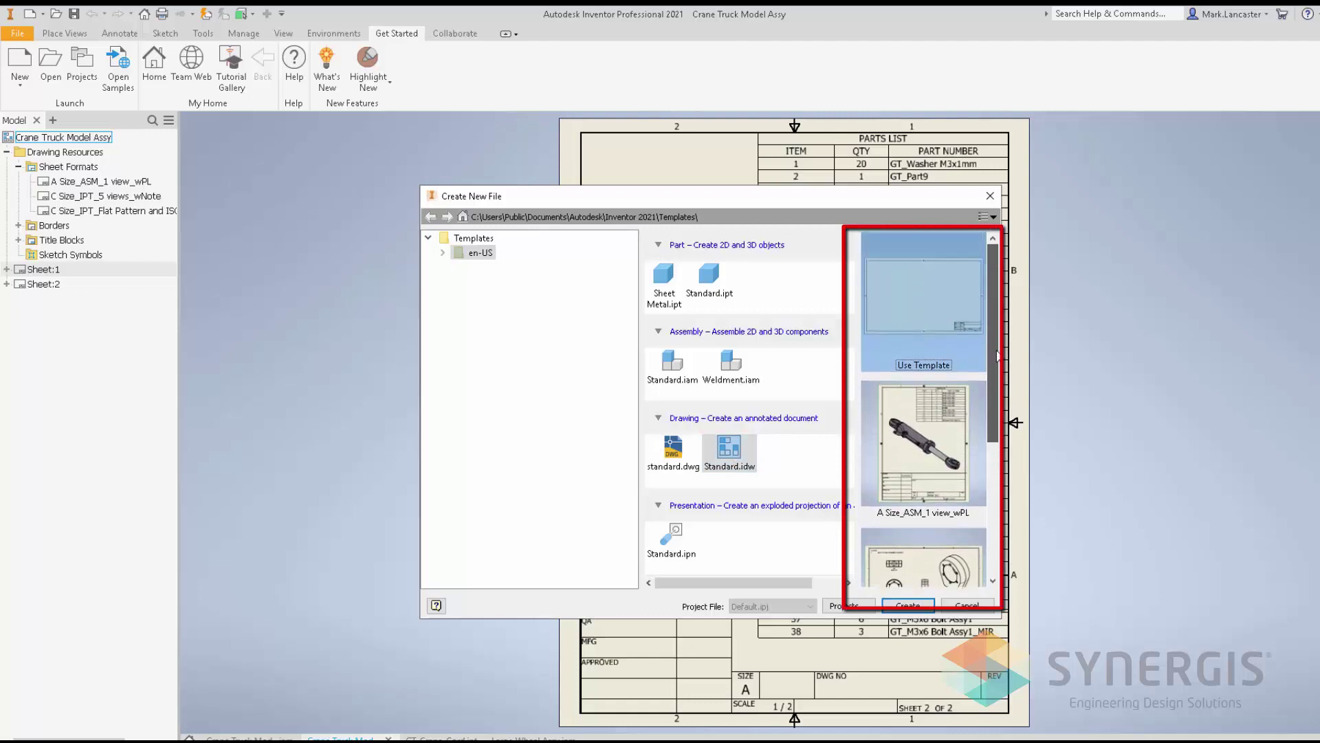
click(906, 455)
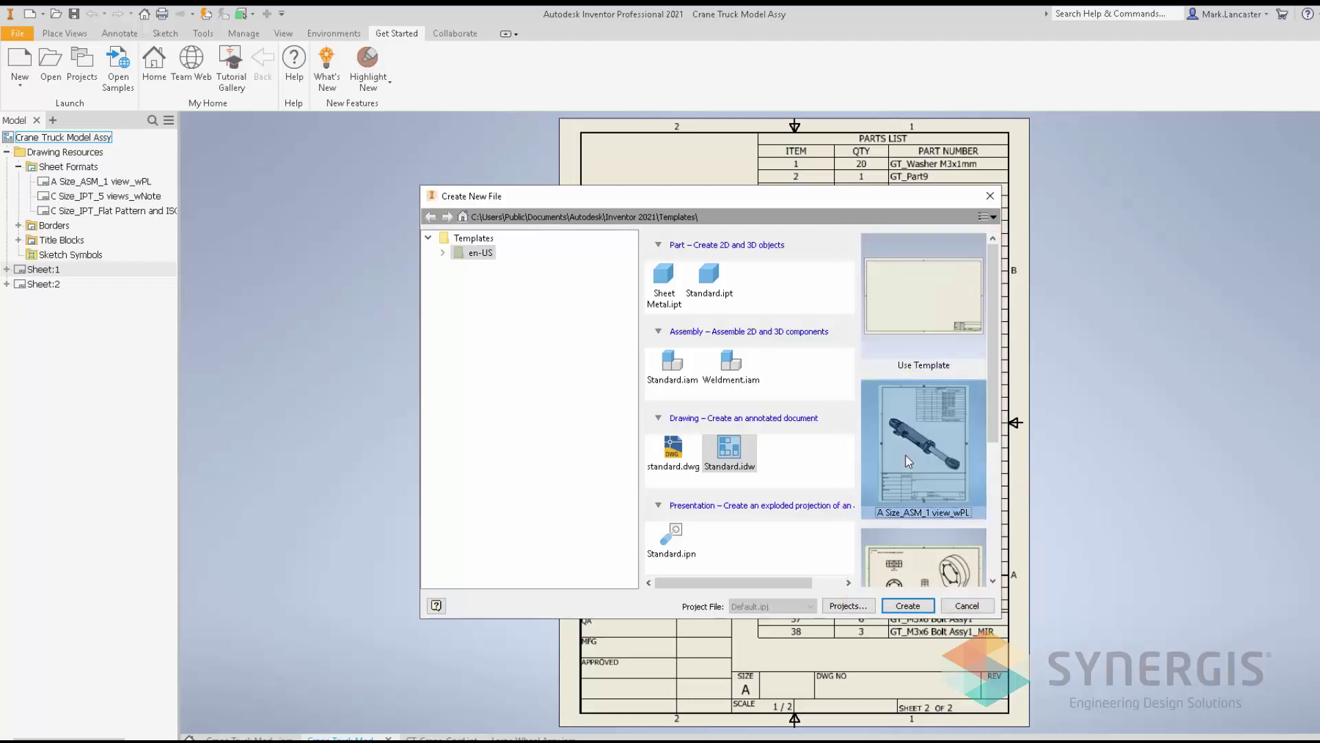
click(908, 606)
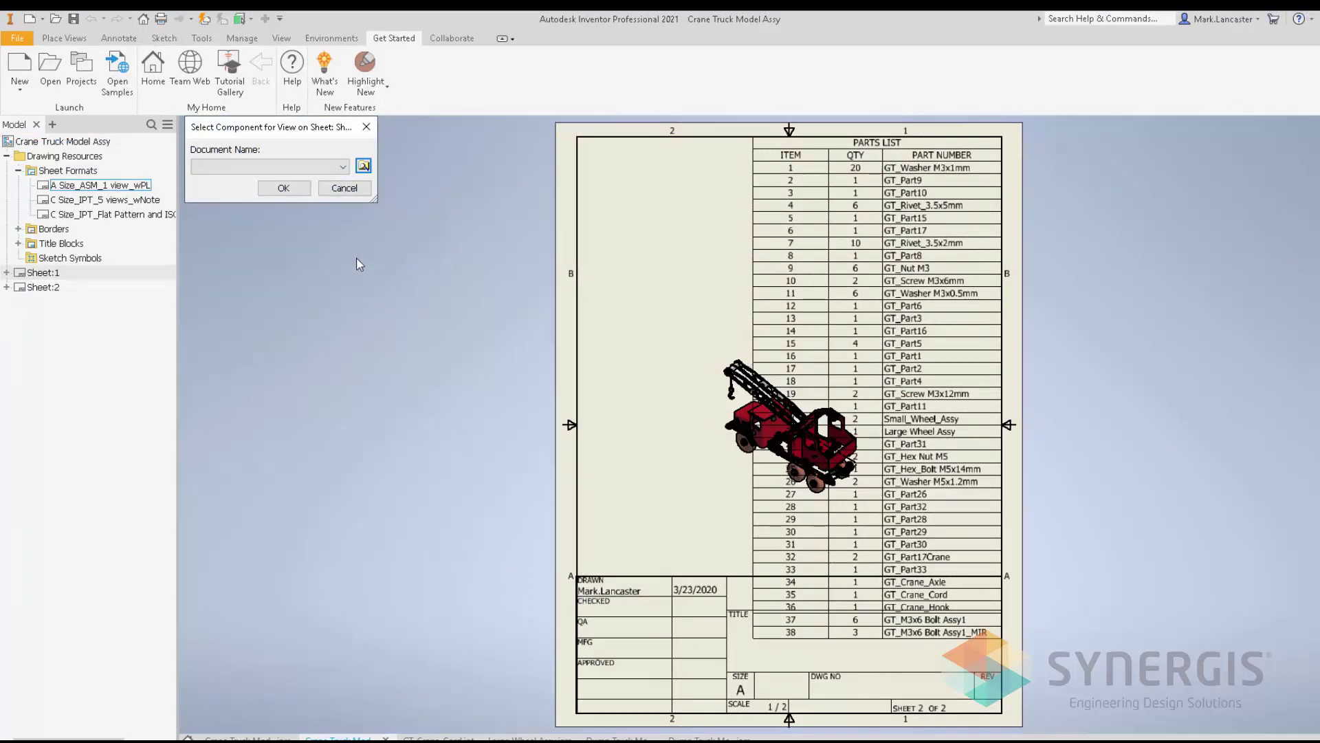
Step: Insert Dump Truck Model Assy.iam into the sheet format and select its 28-item parts list
click(364, 168)
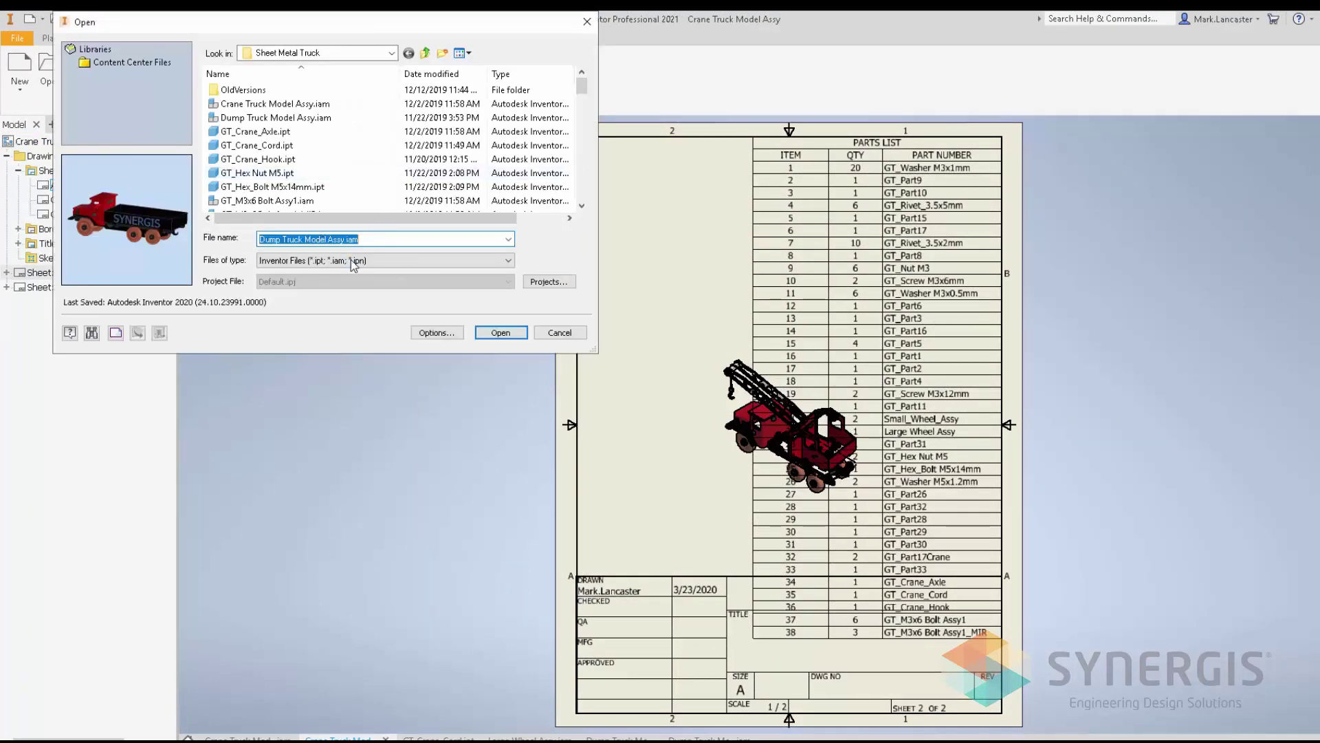
click(497, 335)
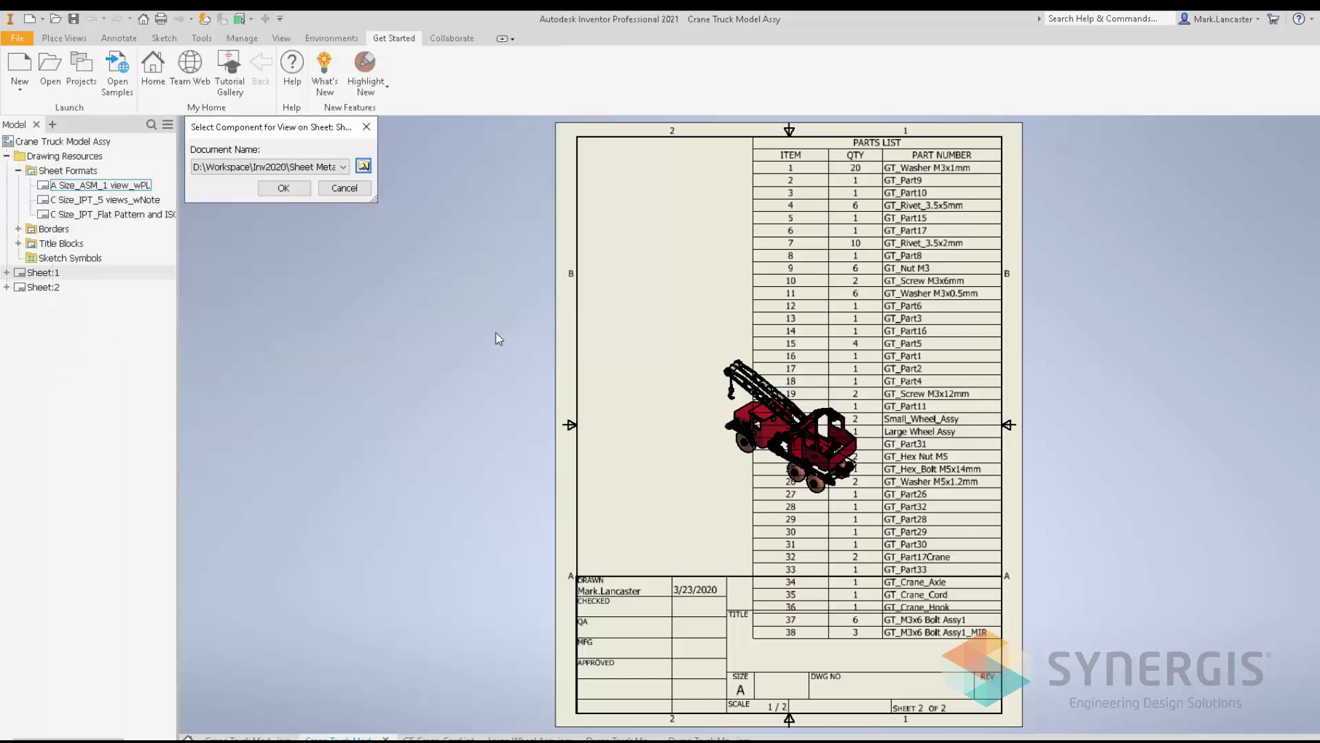
click(287, 192)
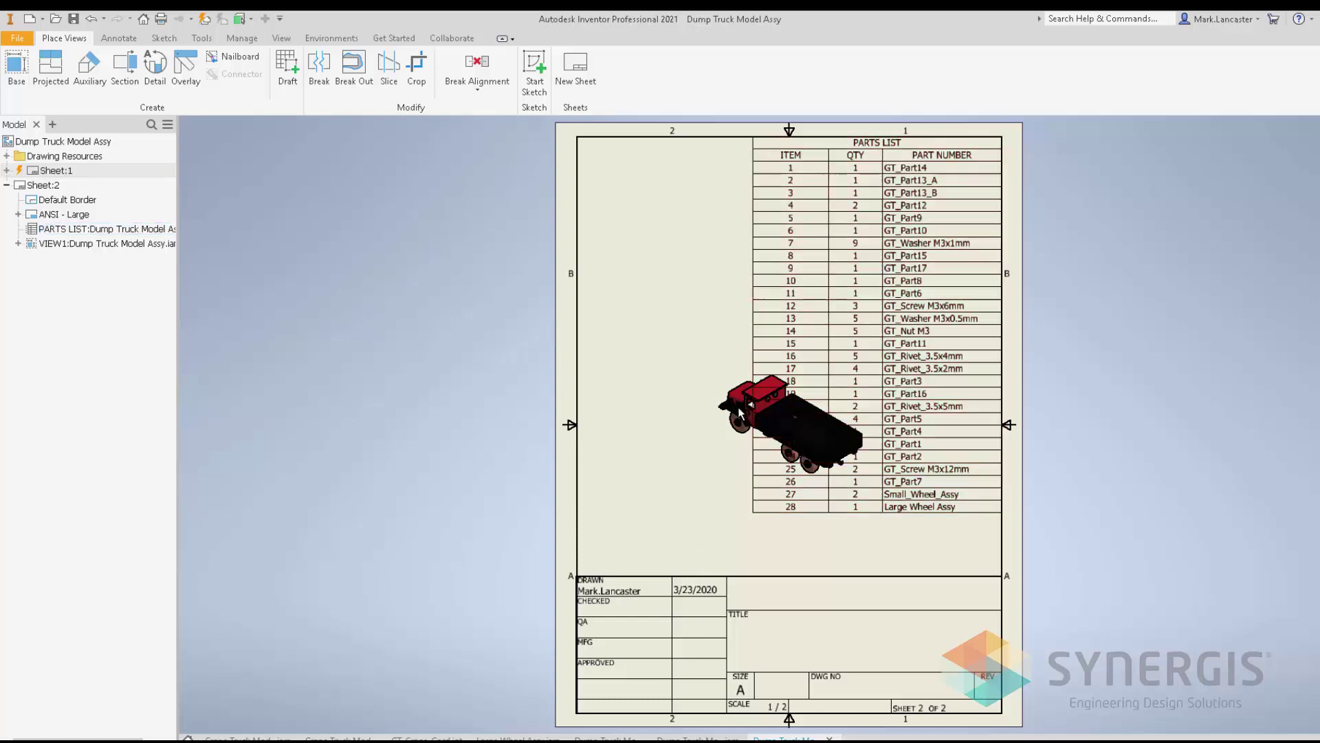
click(848, 271)
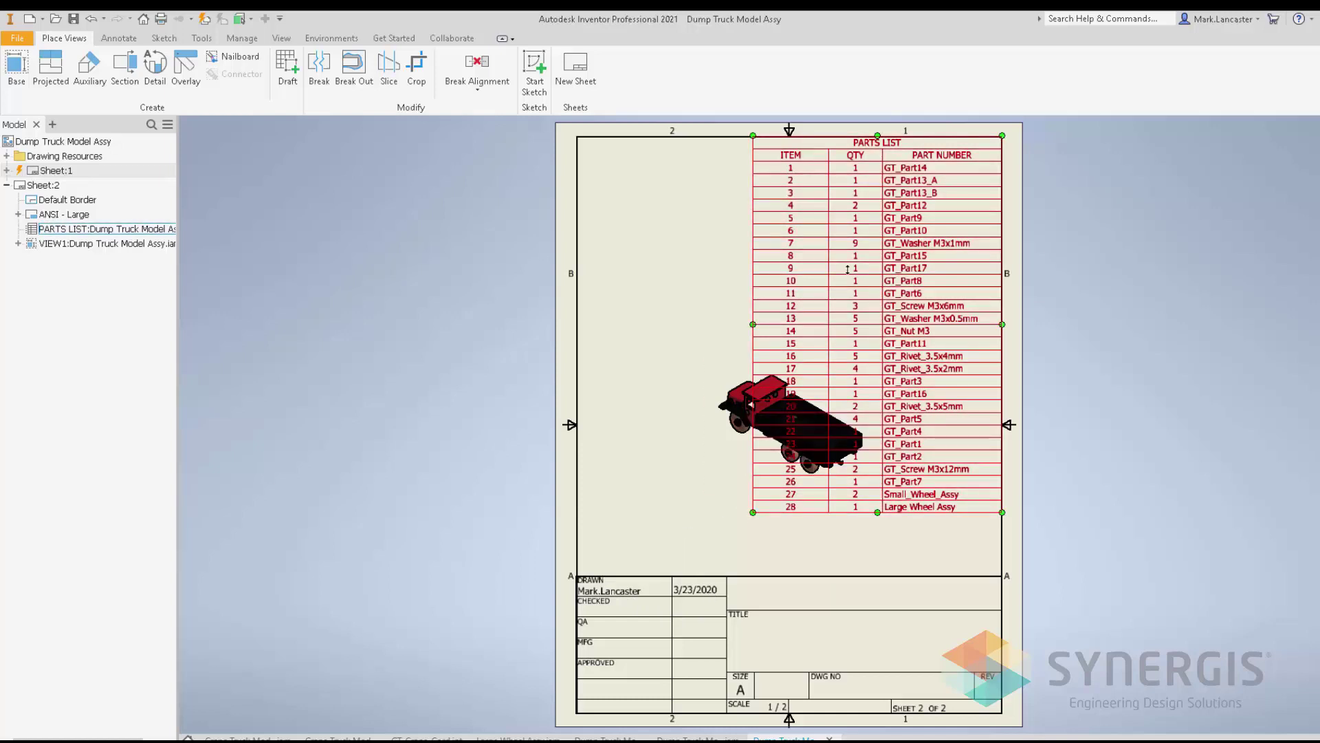